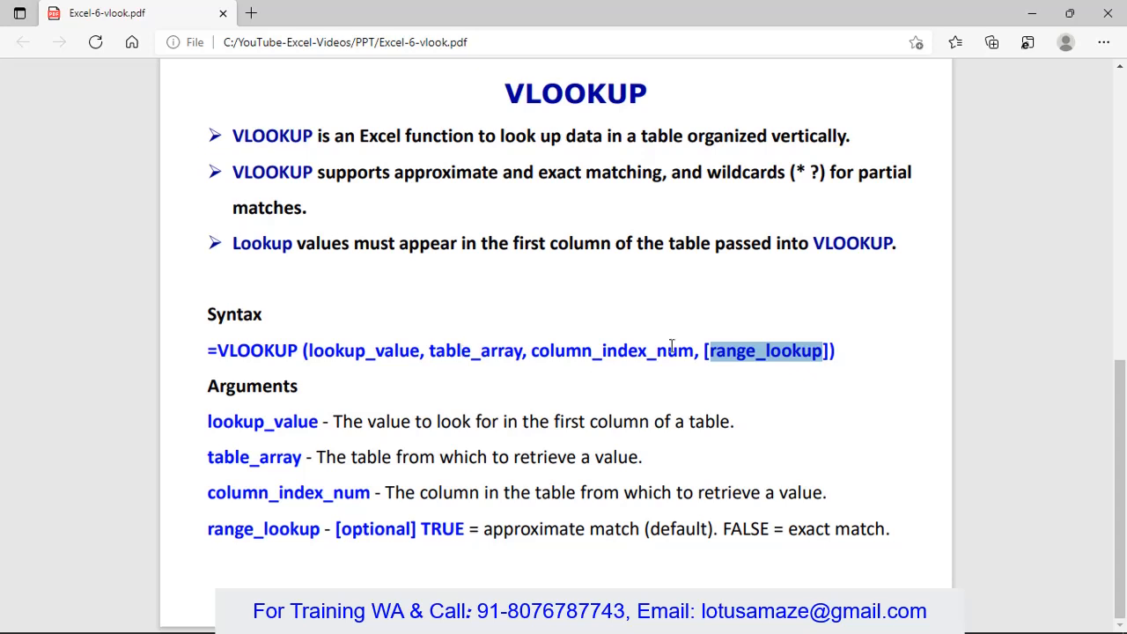
{"action": "left_click", "coordinate": [626, 352]}
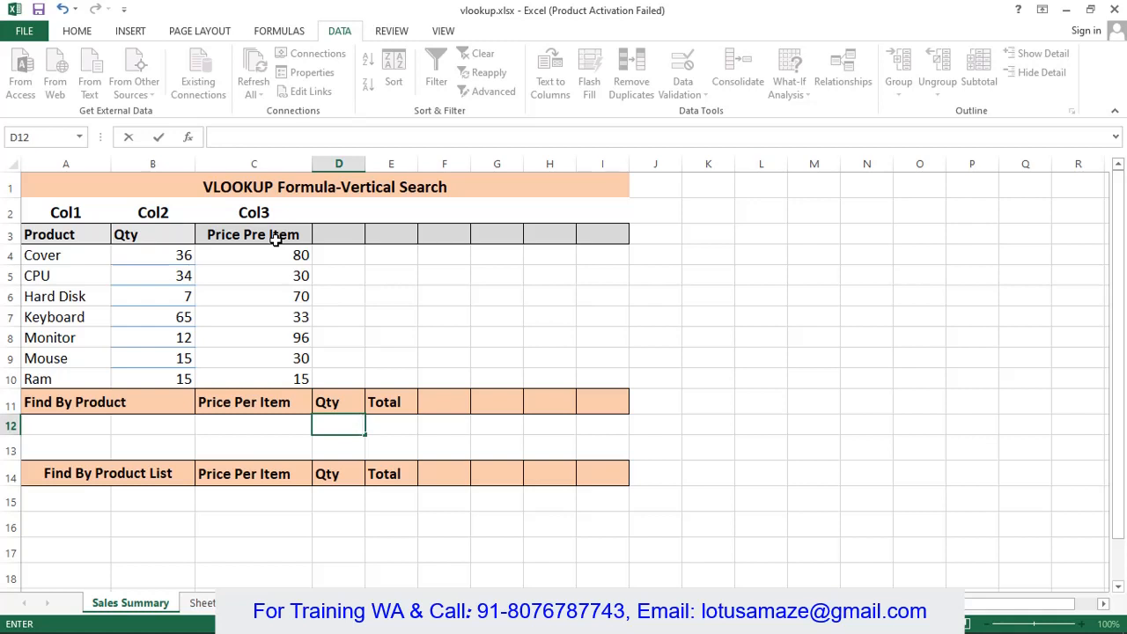
- Fill row 12 under Find By Product with product Mouse, price per item 30 and quantity 10
{"action": "left_click", "coordinate": [128, 425]}
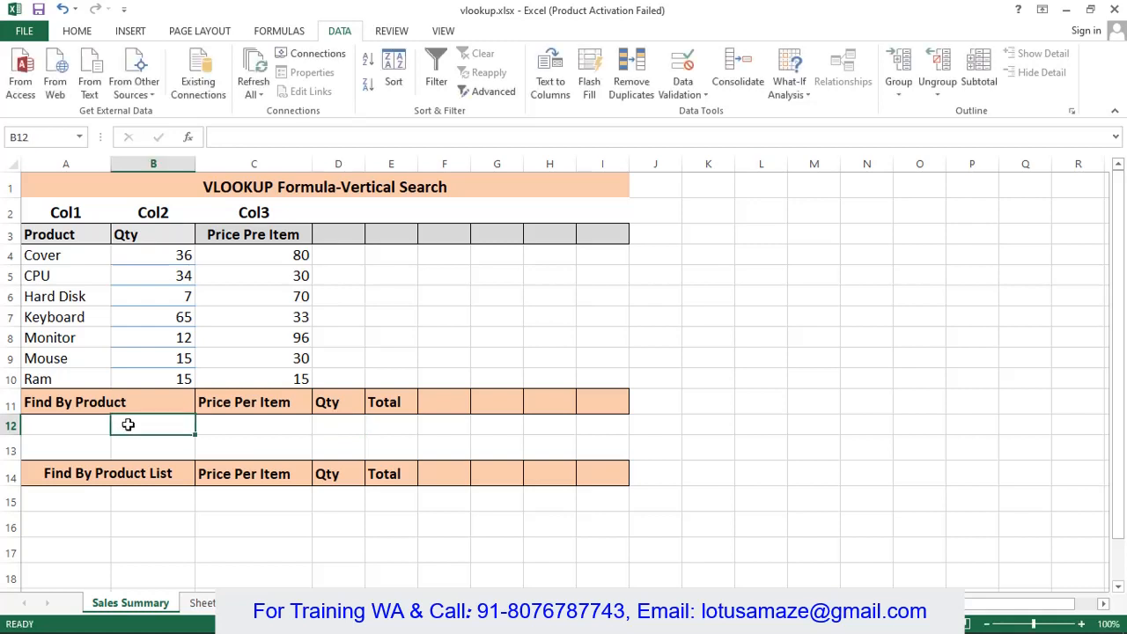
{"action": "left_click", "coordinate": [81, 424]}
{"action": "type", "text": "Mouse"}
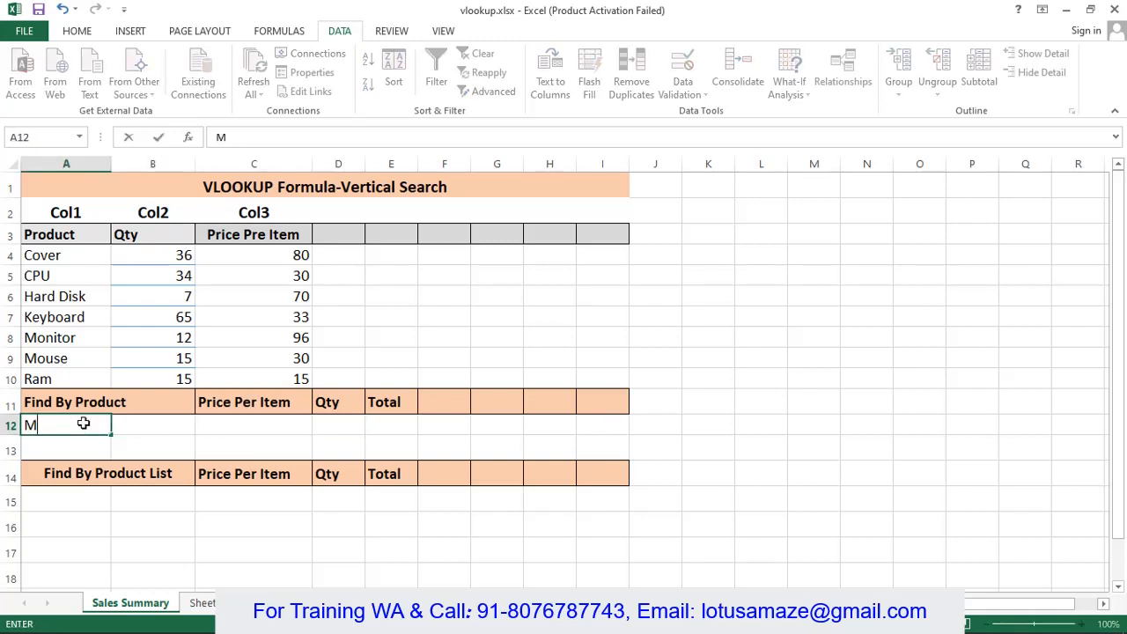
{"action": "left_click", "coordinate": [224, 427]}
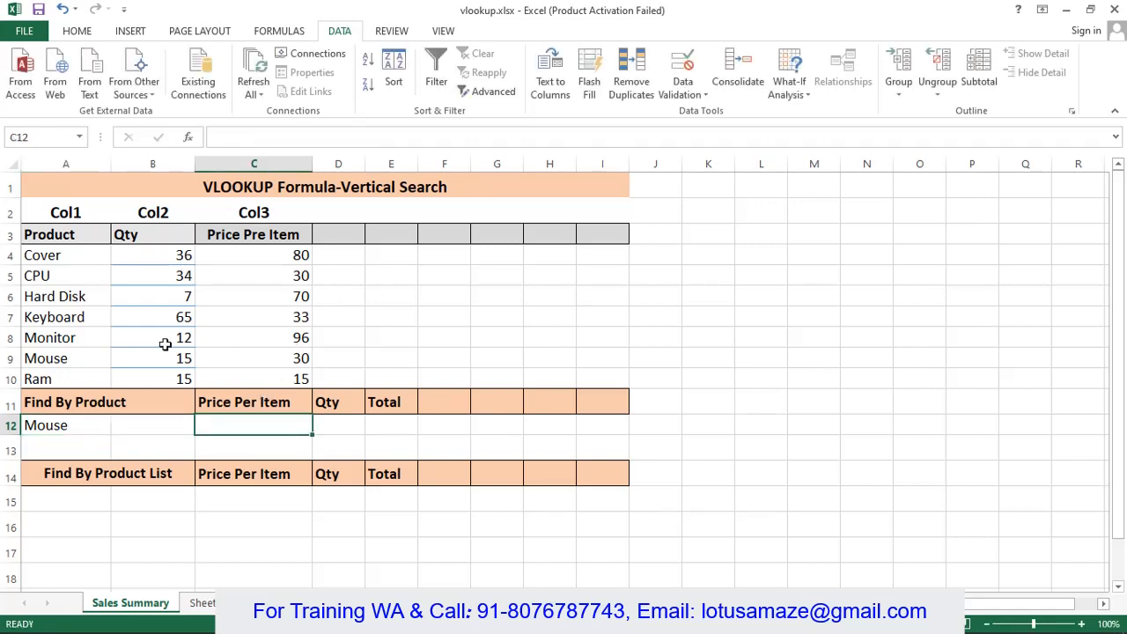
{"action": "left_click", "coordinate": [293, 365]}
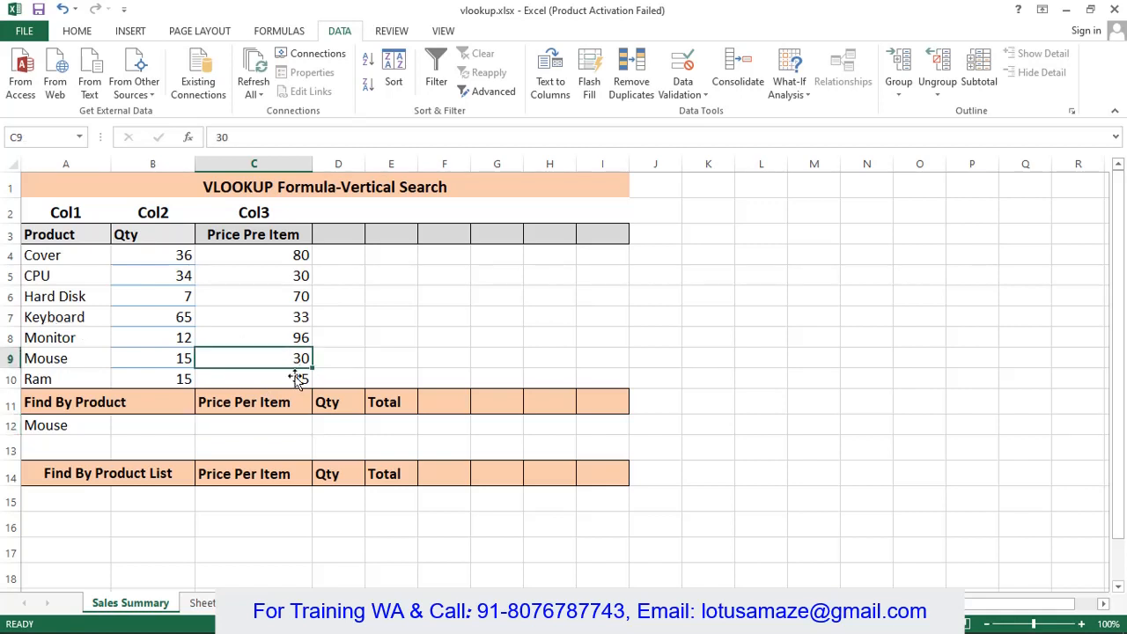
{"action": "left_click", "coordinate": [280, 427]}
{"action": "type", "text": "30"}
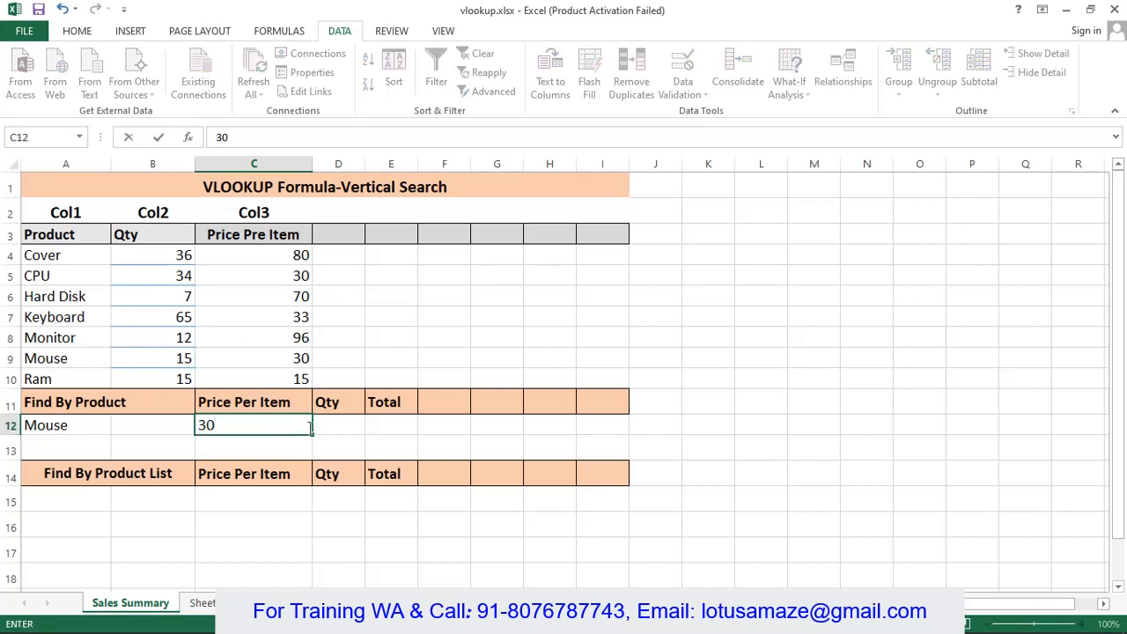
{"action": "left_click", "coordinate": [349, 427]}
{"action": "type", "text": "10"}
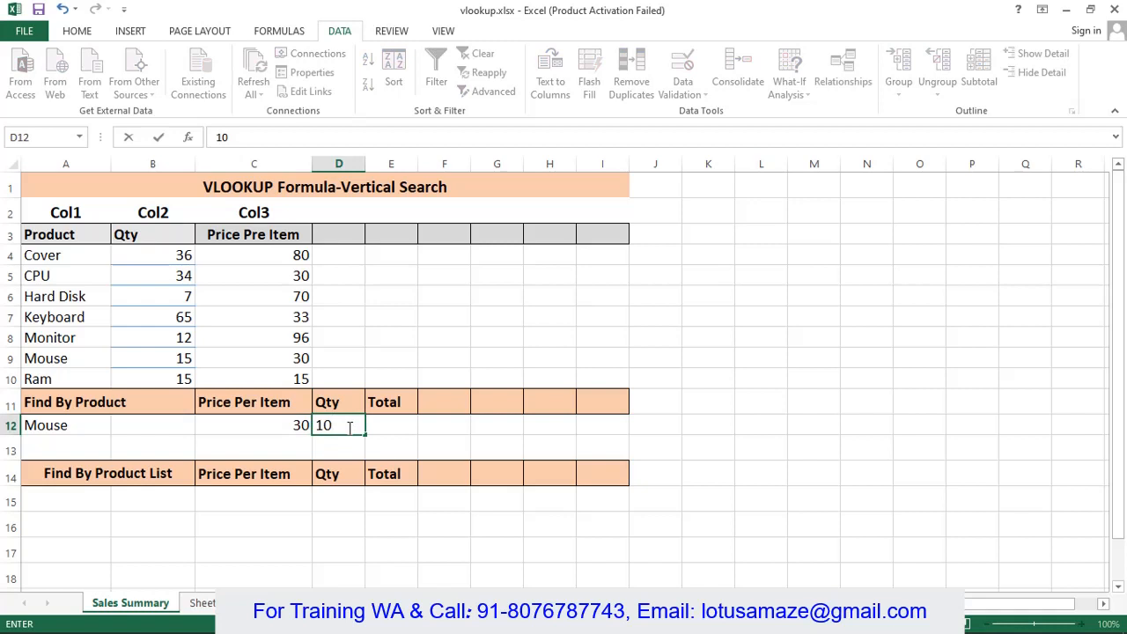
- Calculate the total in cell E12 by multiplying price per item and quantity with =(C12*D12)
{"action": "left_click", "coordinate": [395, 433]}
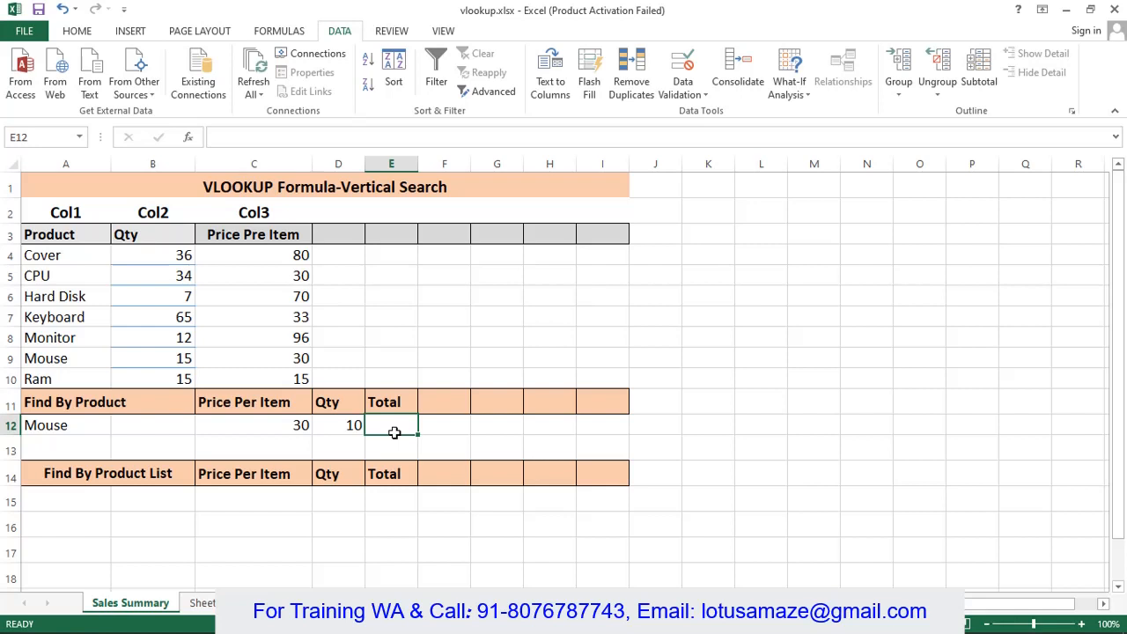
{"action": "type", "text": "=(c1"}
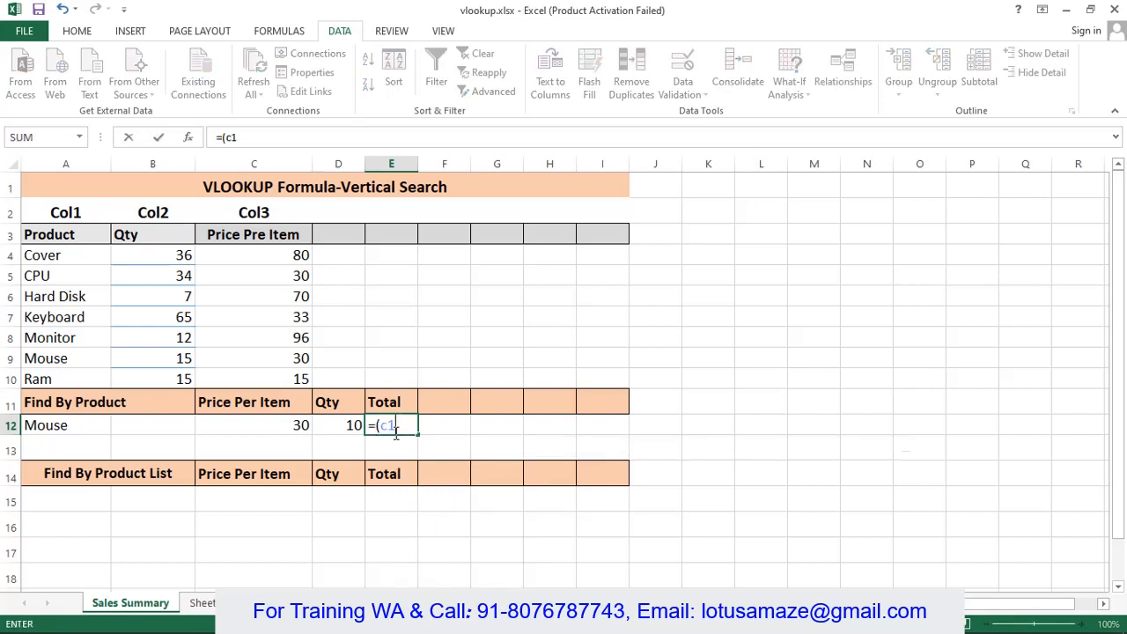
{"action": "type", "text": "2*d12)\\"}
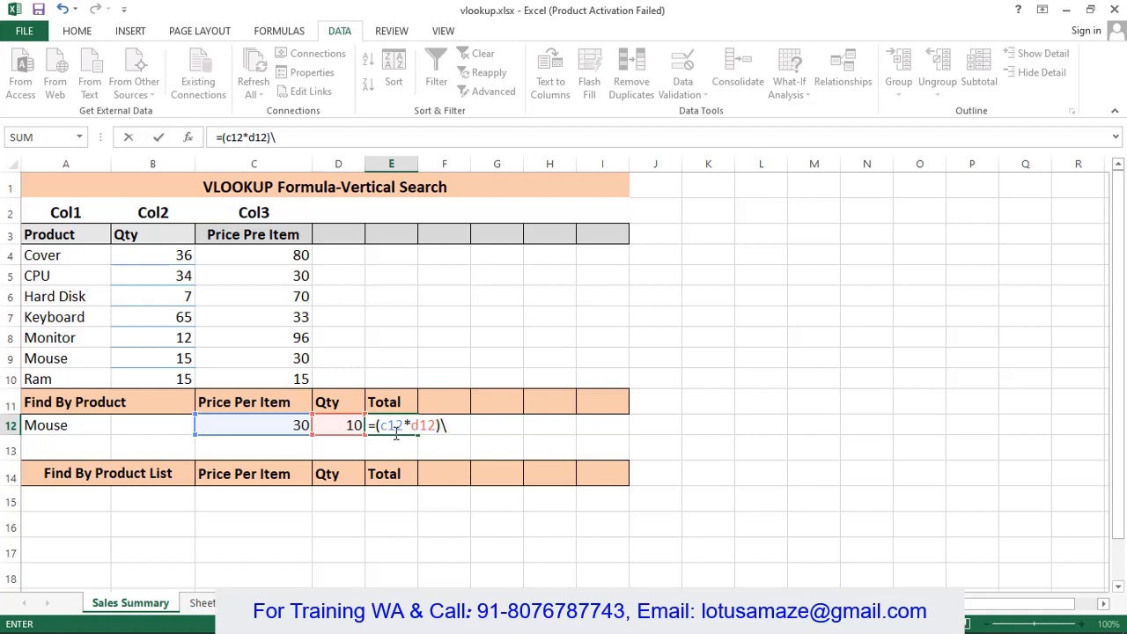
{"action": "key", "text": "Return"}
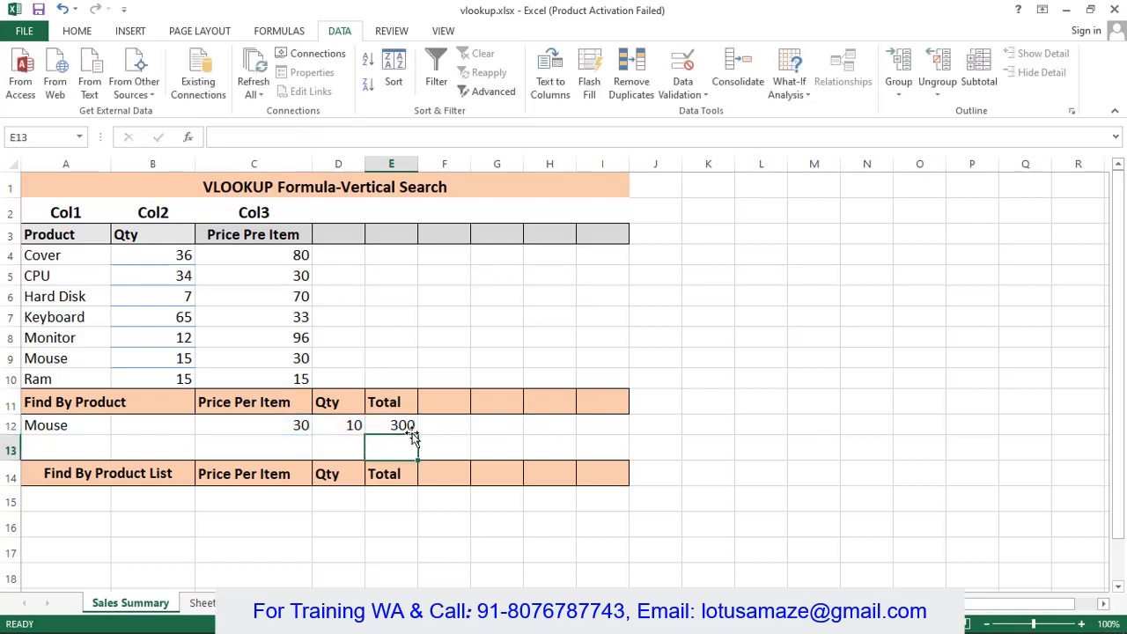
{"action": "left_click", "coordinate": [411, 425]}
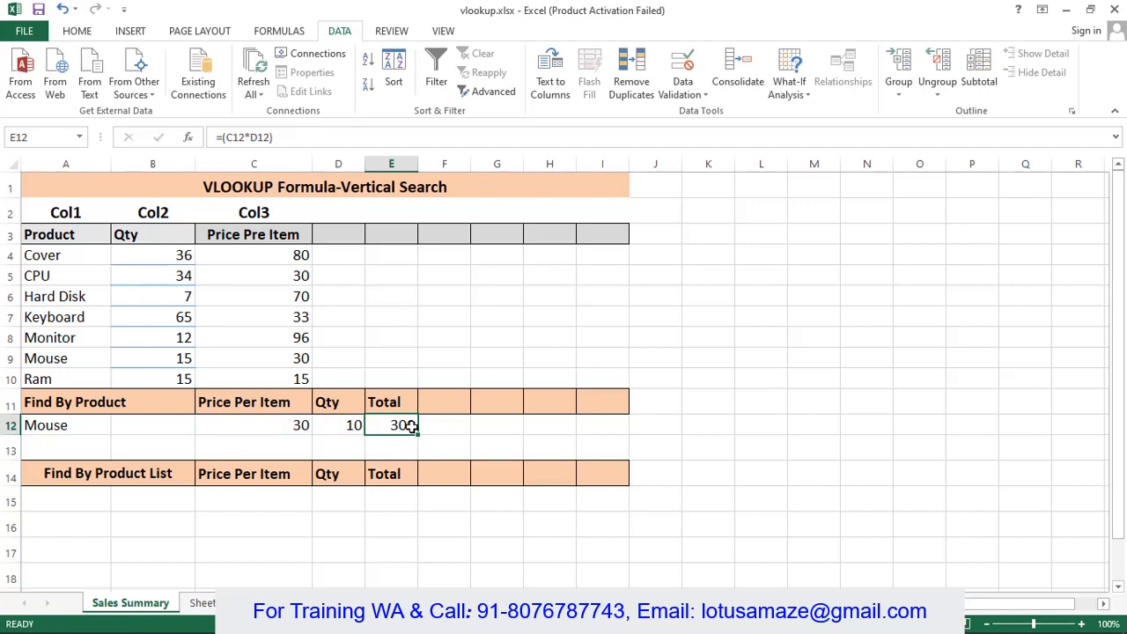
- Replace the product in A12 with Hard Disk and manually set its price per item in C12 to 70
{"action": "left_click", "coordinate": [75, 429]}
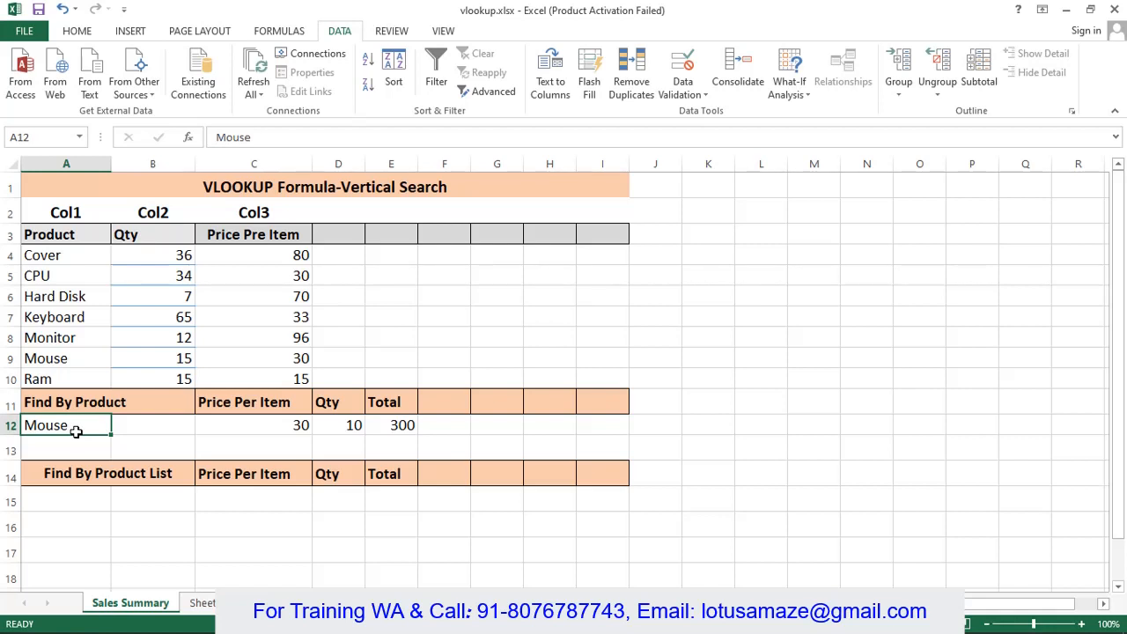
{"action": "type", "text": "Hard Disk"}
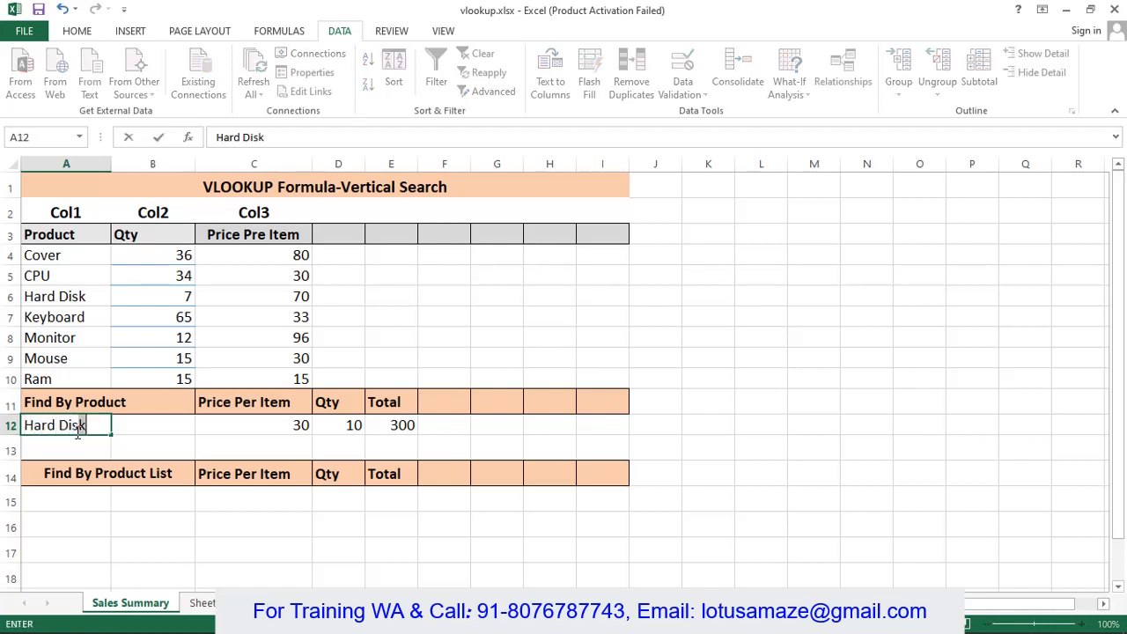
{"action": "left_click", "coordinate": [295, 428]}
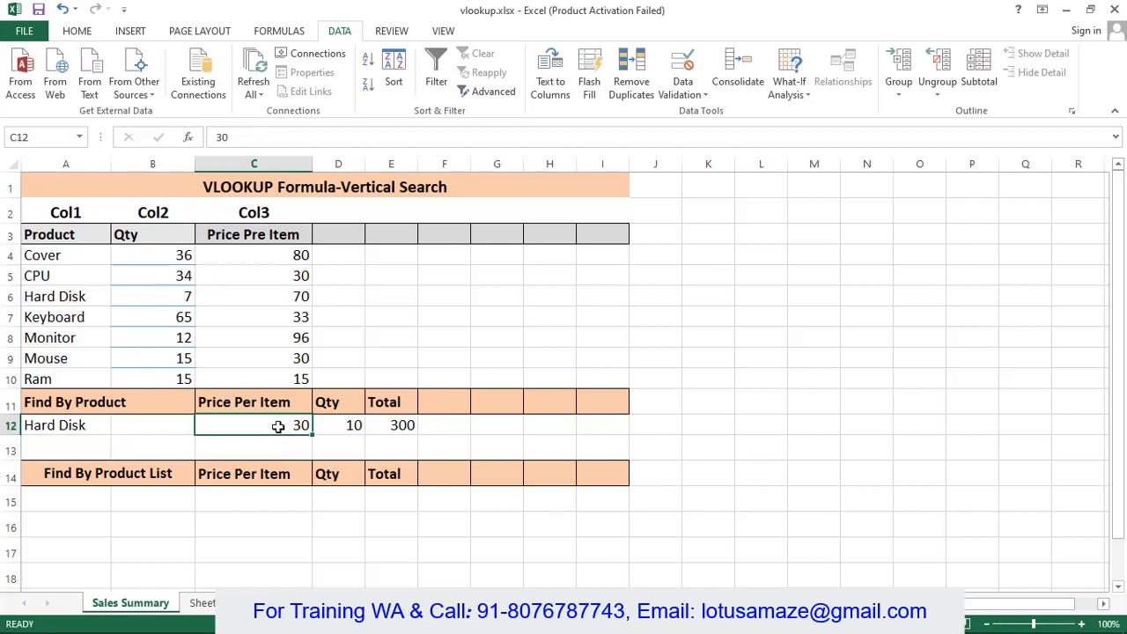
{"action": "type", "text": "70"}
{"action": "key", "text": "Return"}
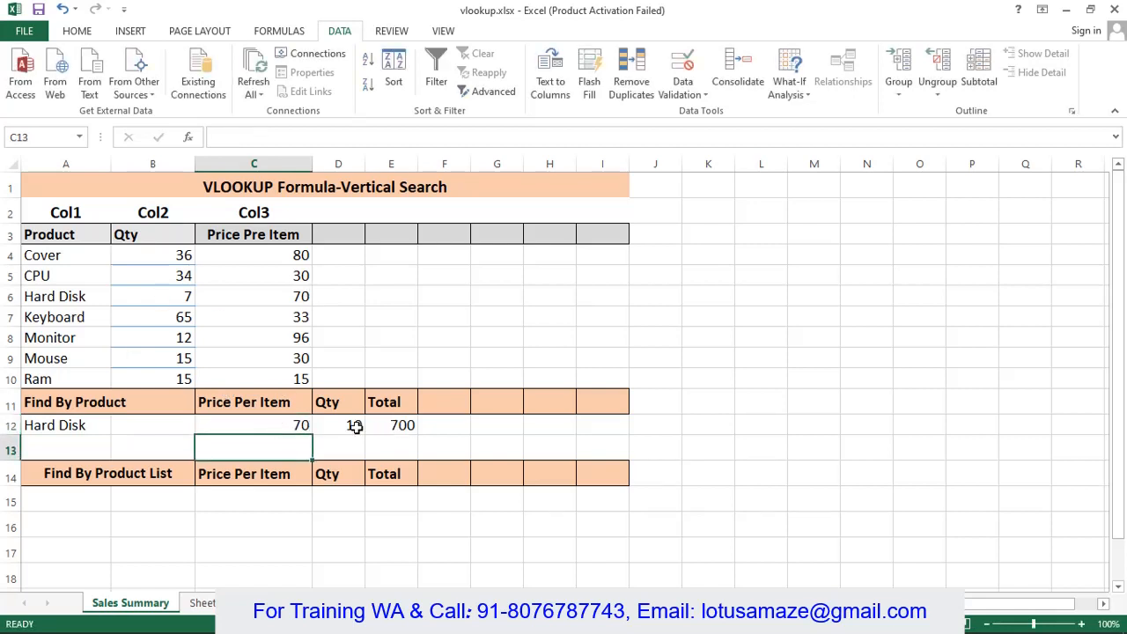
{"action": "left_click", "coordinate": [403, 425]}
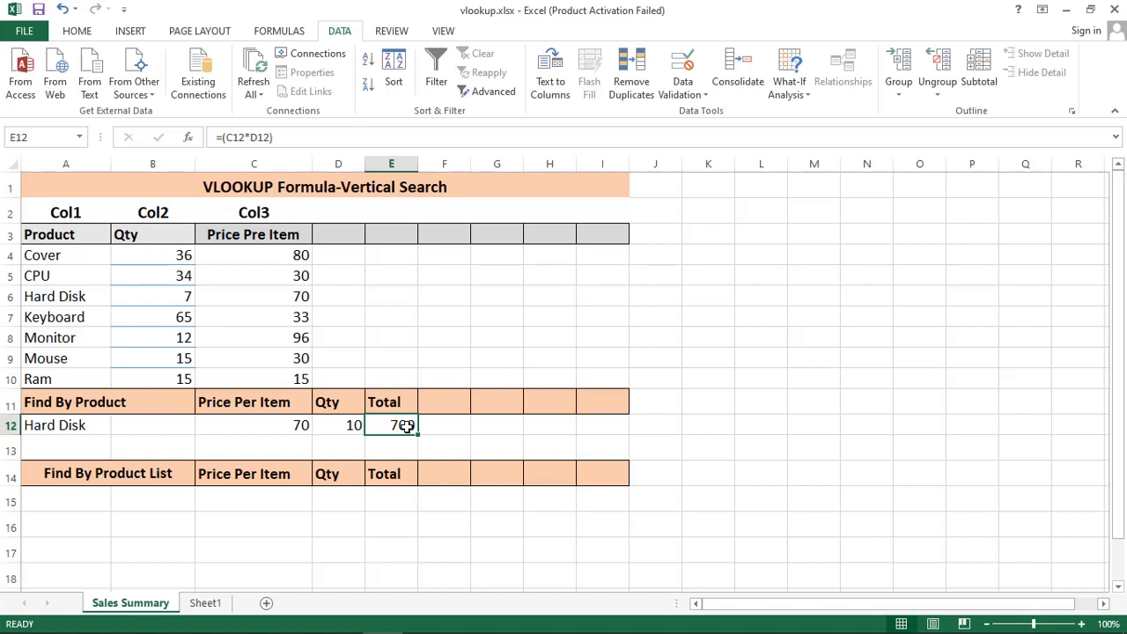
- Replace the manual price in C12 with the lookup formula =VLOOKUP(A12,A4:C10,3)
{"action": "left_click", "coordinate": [255, 429]}
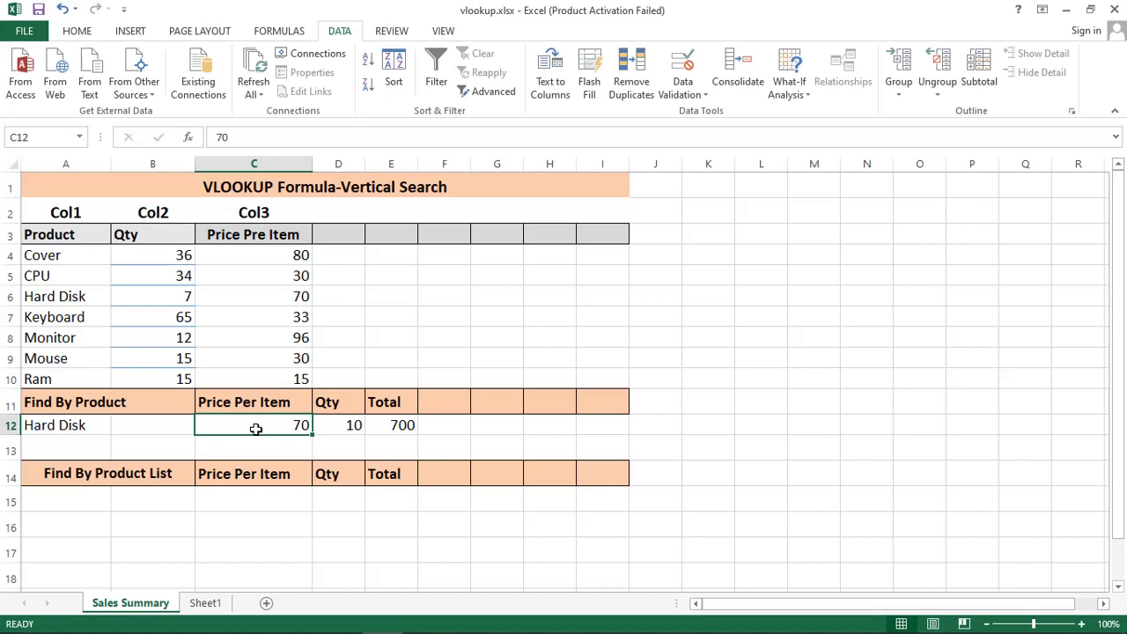
{"action": "type", "text": "="}
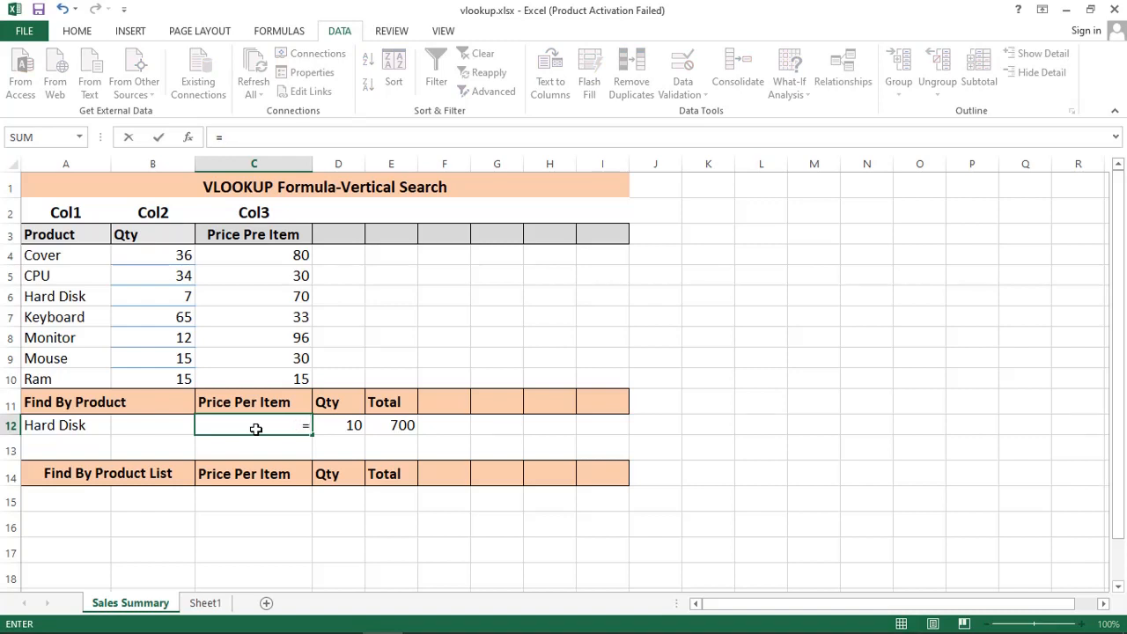
{"action": "type", "text": "V"}
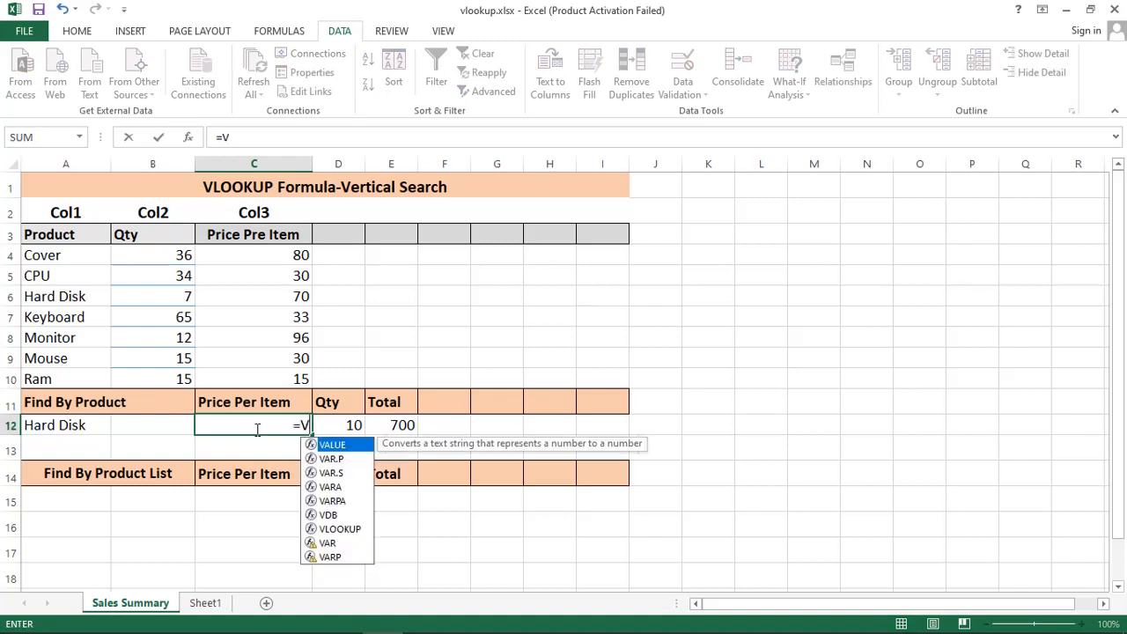
{"action": "left_click", "coordinate": [340, 529]}
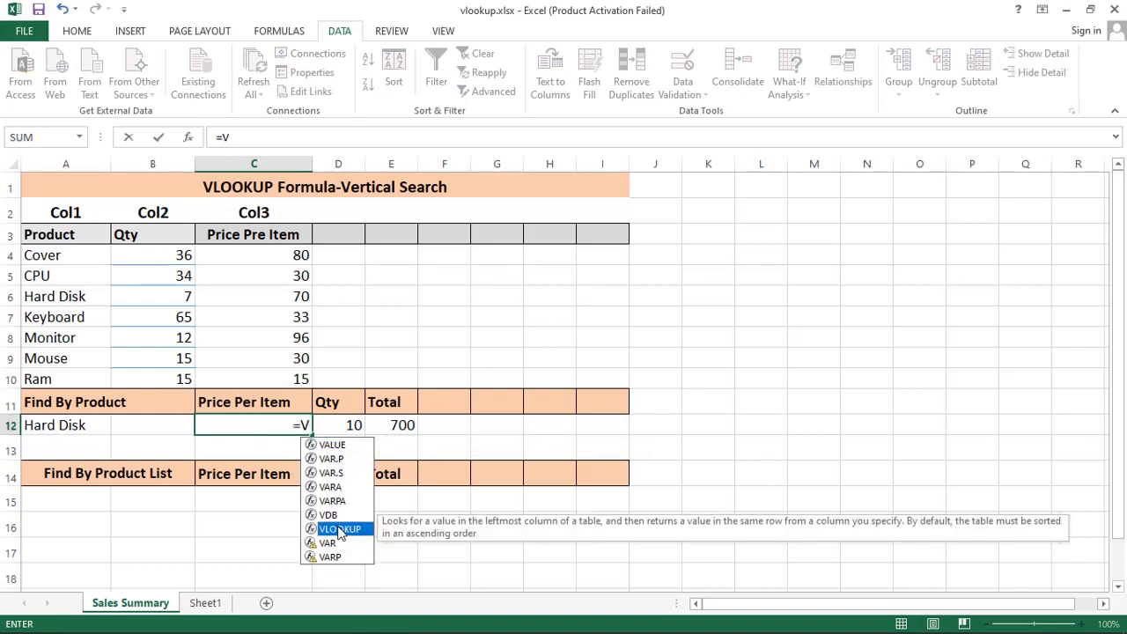
{"action": "double_click", "coordinate": [340, 529]}
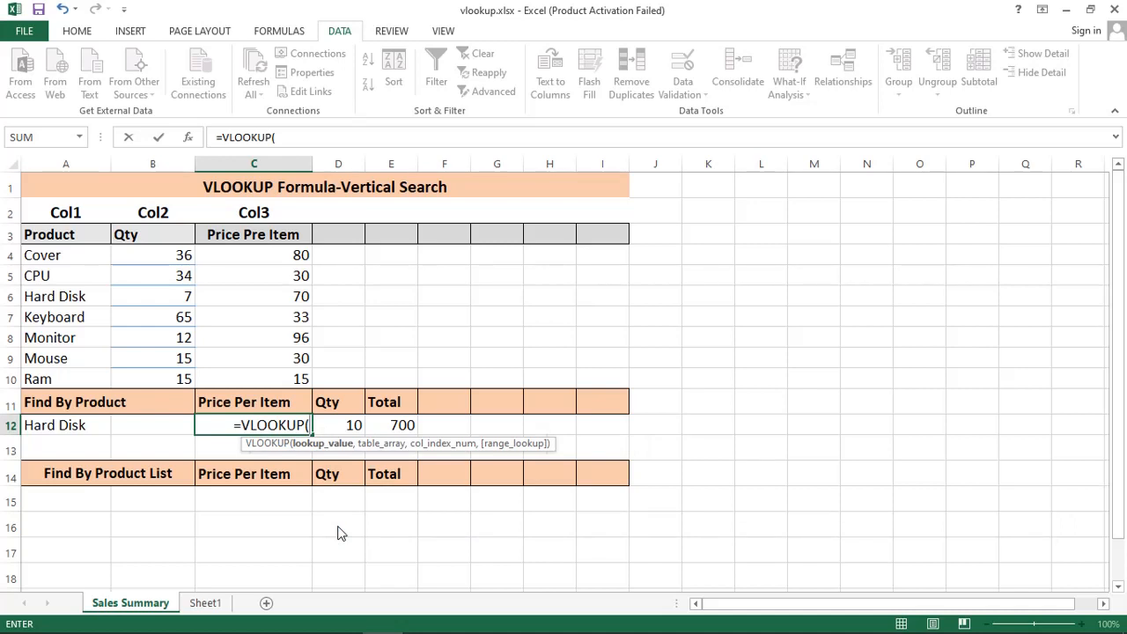
{"action": "left_click", "coordinate": [318, 136]}
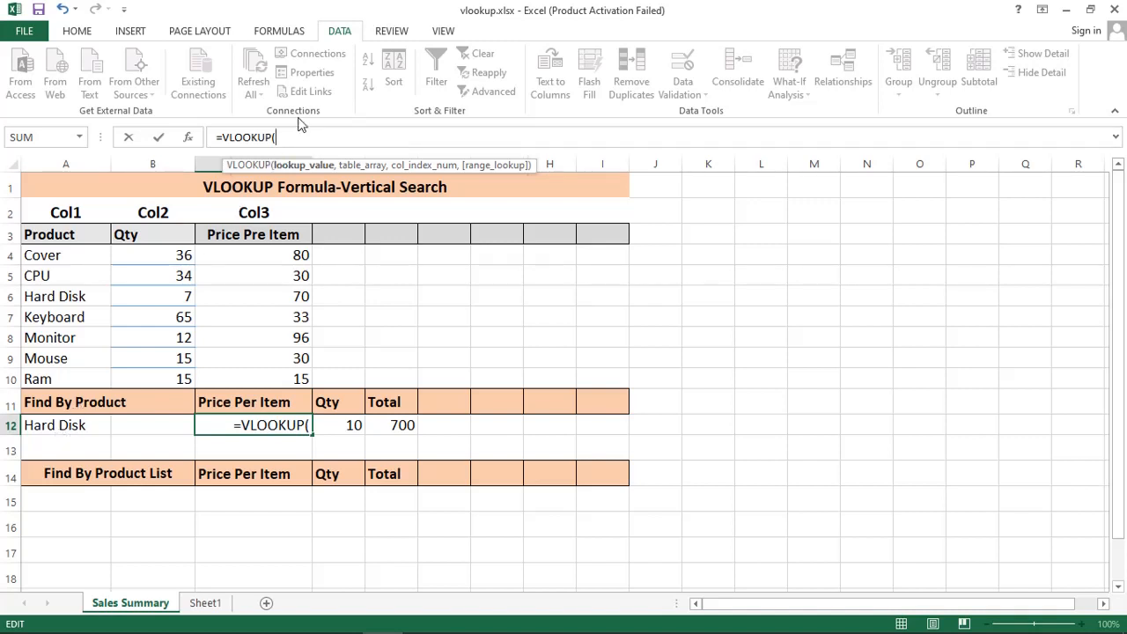
{"action": "type", "text": "A12,"}
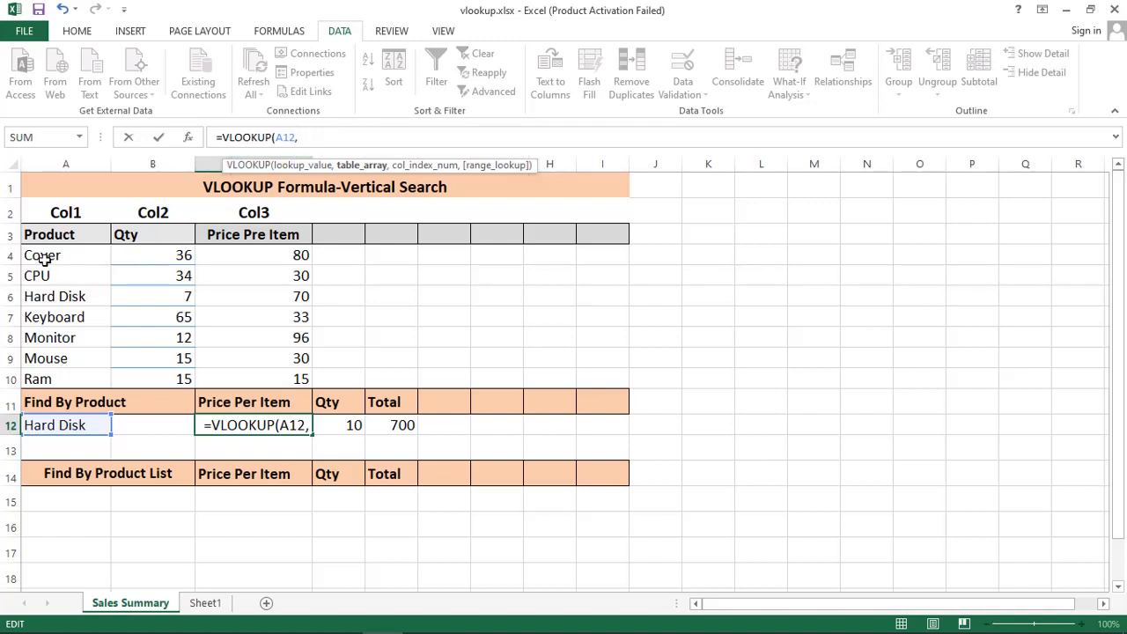
{"action": "left_click_drag", "start_coordinate": [43, 256], "coordinate": [278, 379]}
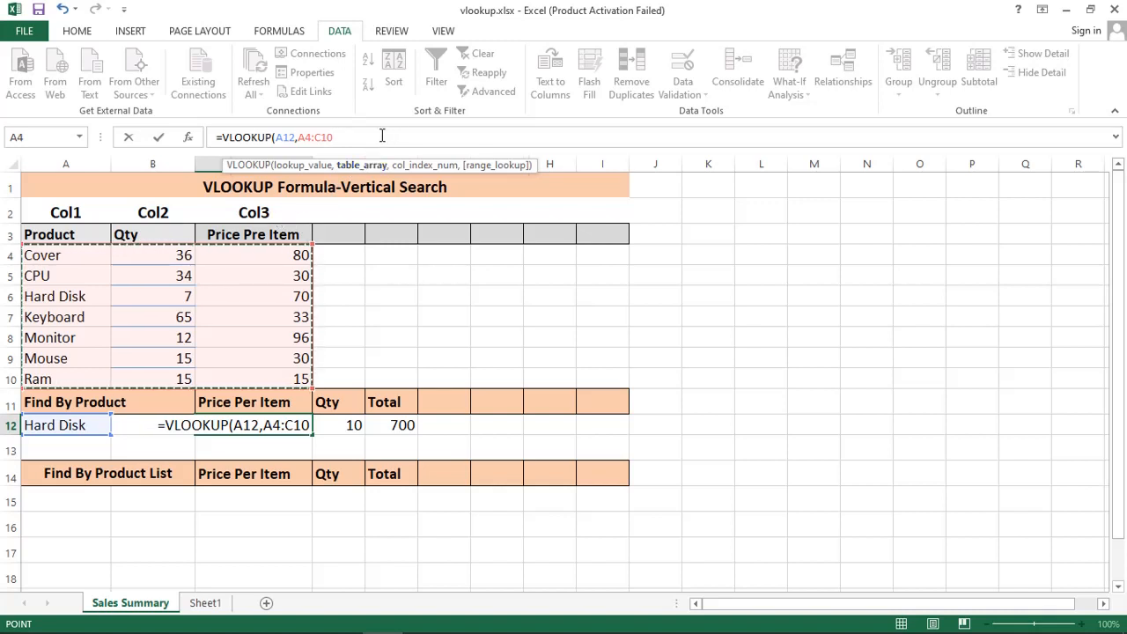
{"action": "type", "text": ",3"}
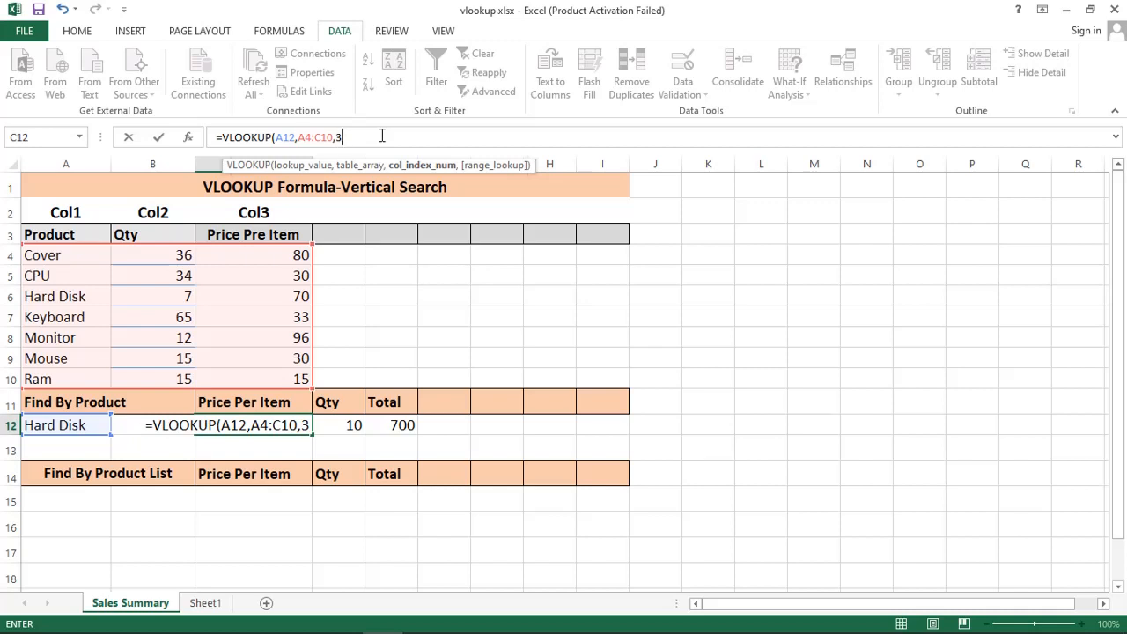
{"action": "type", "text": ")"}
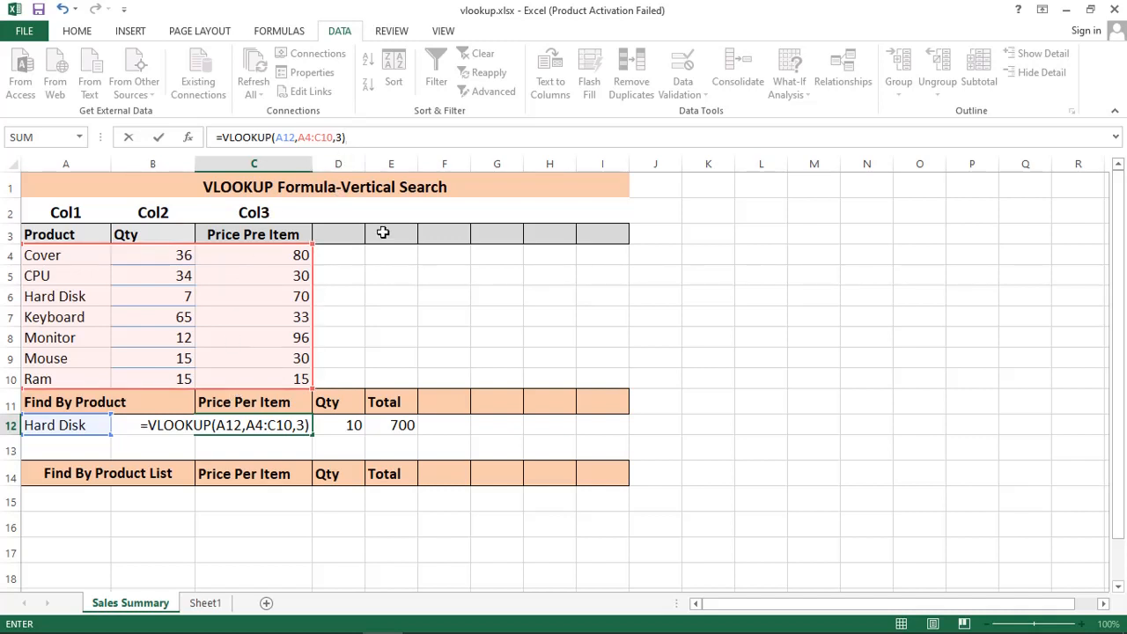
{"action": "key", "text": "Return"}
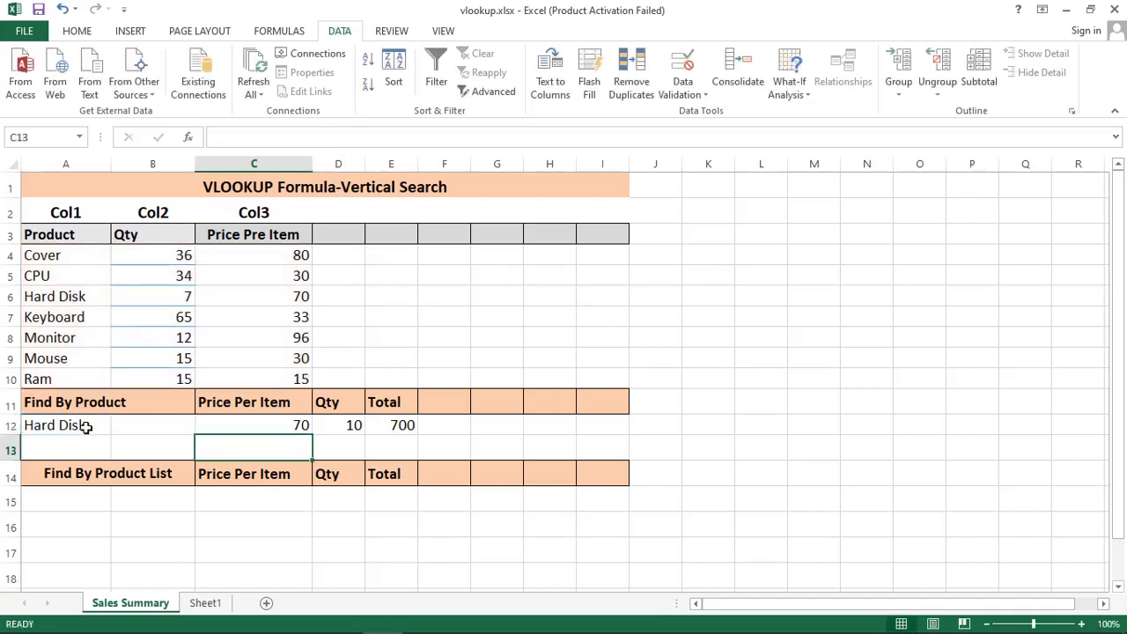
- Test the price lookup by changing the product in A12 to Cover and compare it with the product table's price
{"action": "left_click", "coordinate": [86, 426]}
{"action": "left_click", "coordinate": [265, 422]}
{"action": "left_click", "coordinate": [121, 433]}
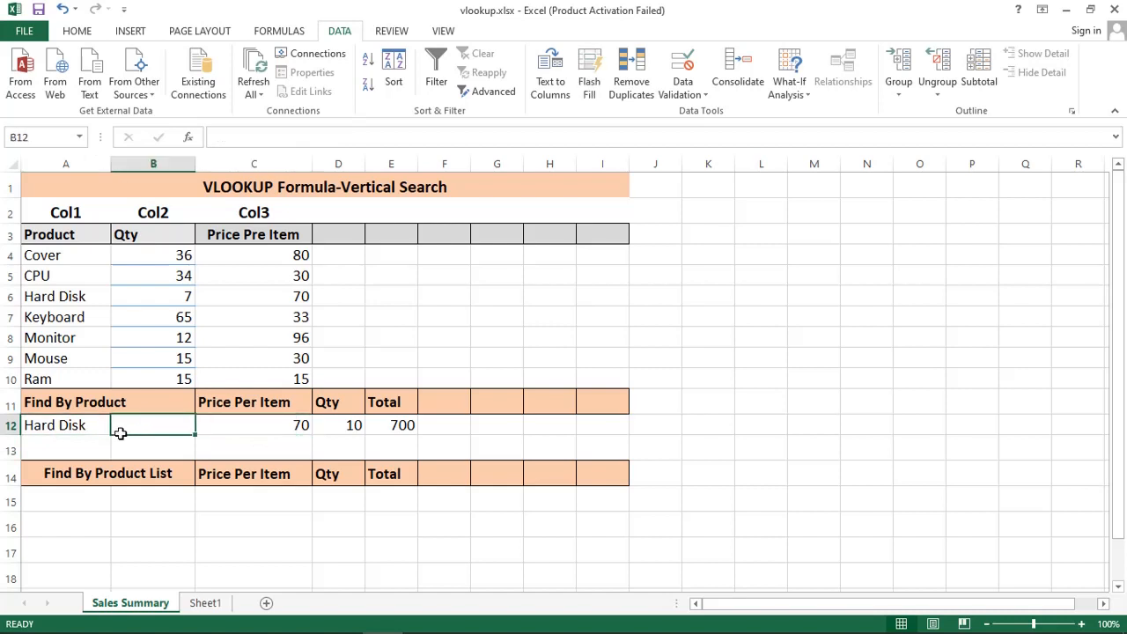
{"action": "left_click", "coordinate": [74, 436]}
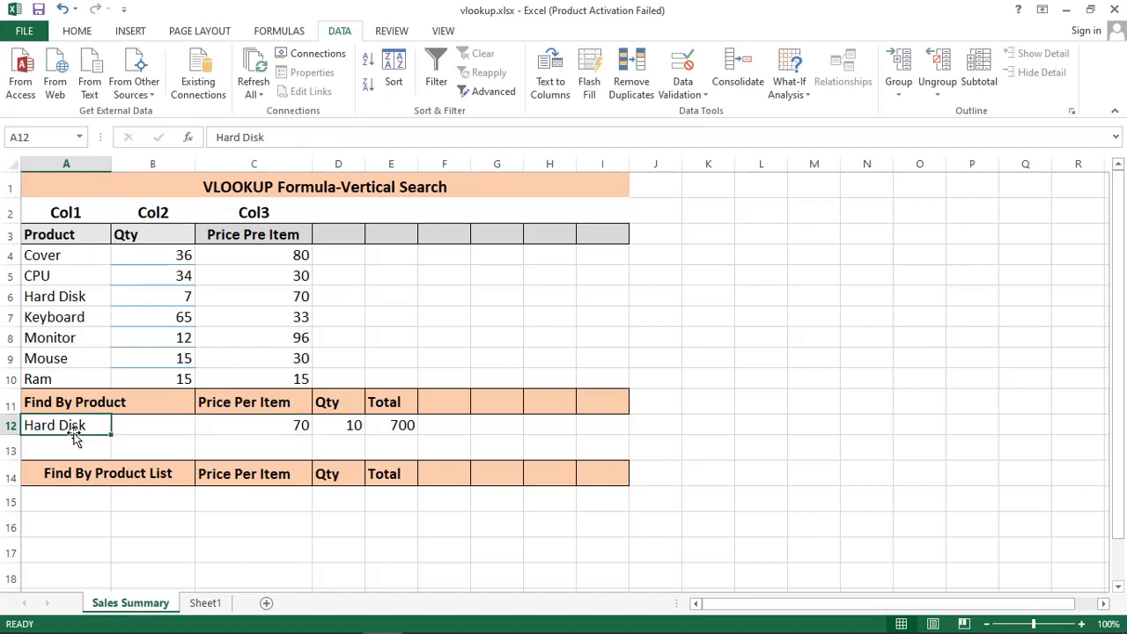
{"action": "type", "text": "Cover"}
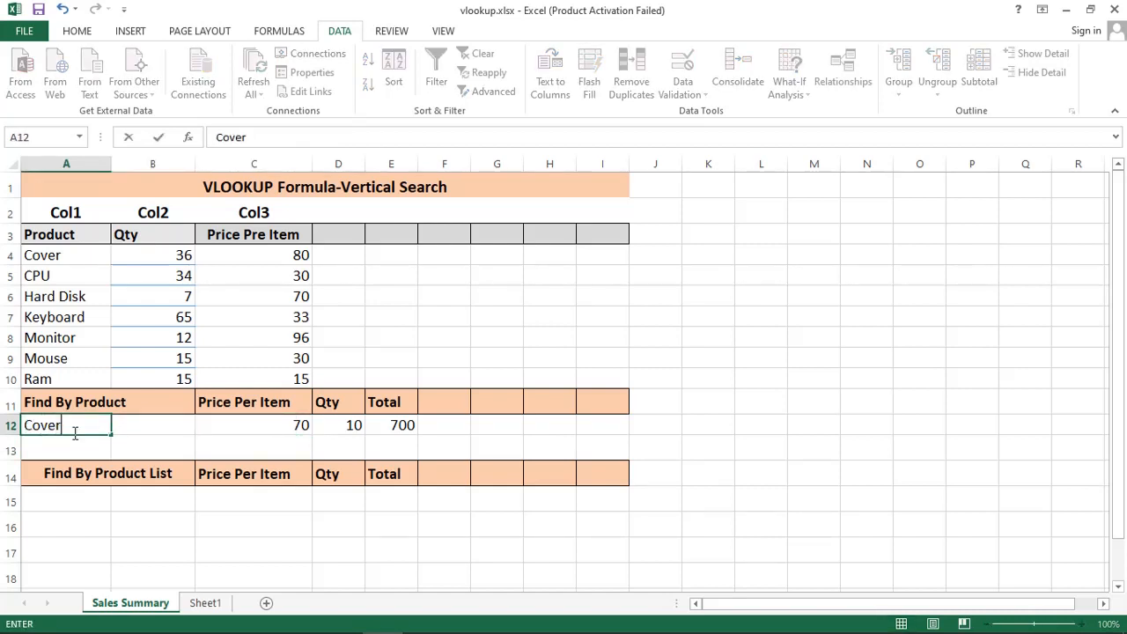
{"action": "key", "text": "Return"}
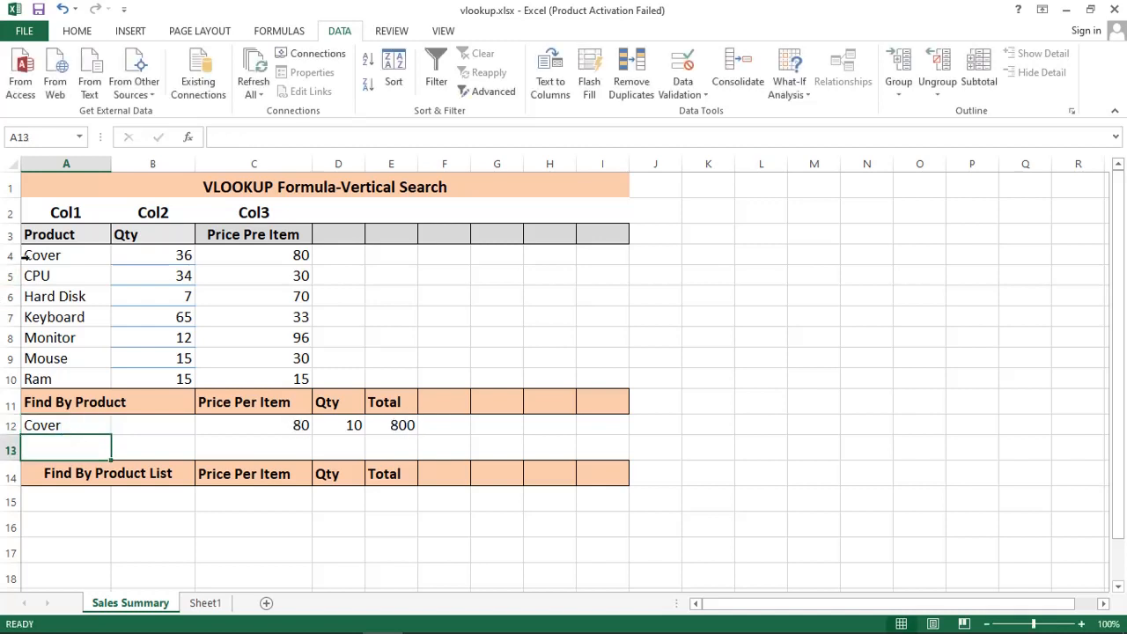
{"action": "left_click", "coordinate": [300, 257]}
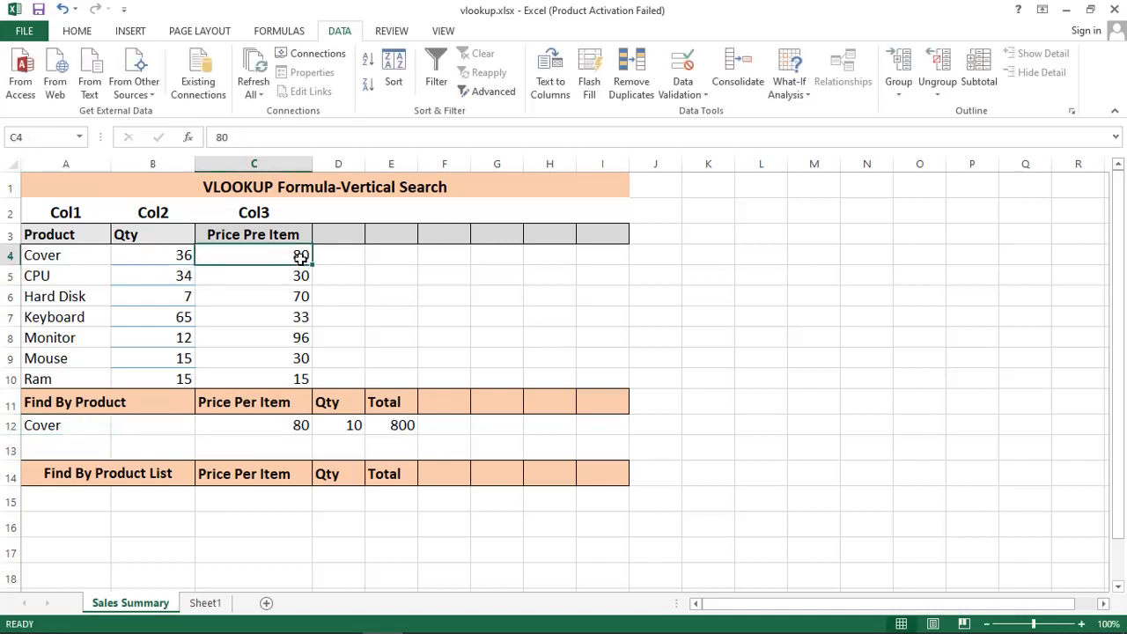
- Test the price lookup by changing the product in A12 to Mouse and compare it with the Mouse price in the product table
{"action": "left_click", "coordinate": [79, 423]}
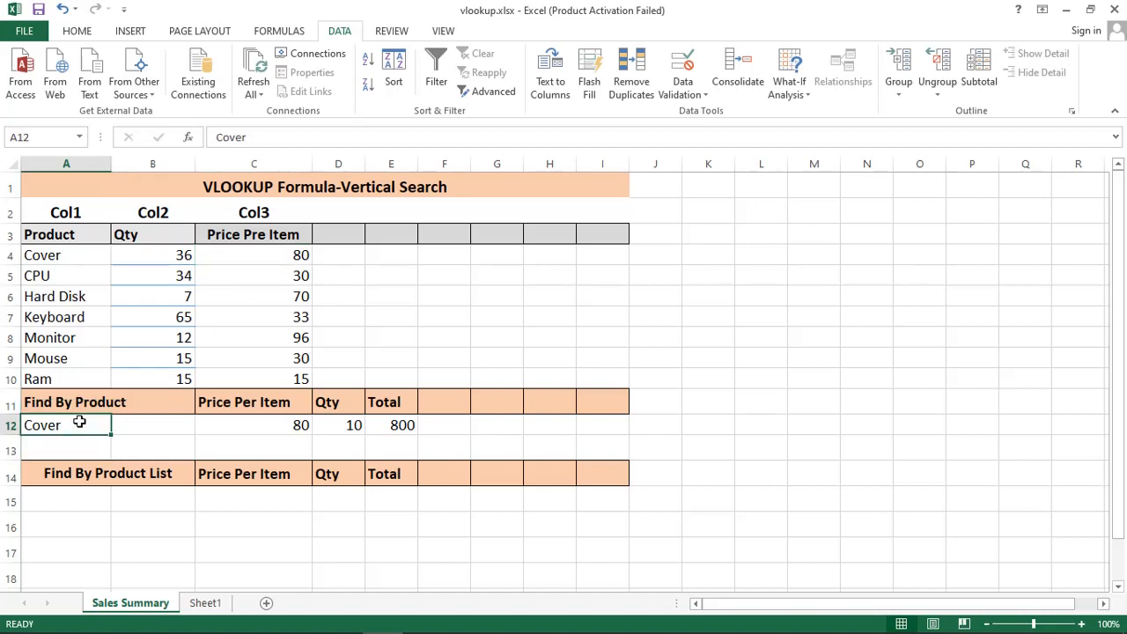
{"action": "type", "text": "Mouse"}
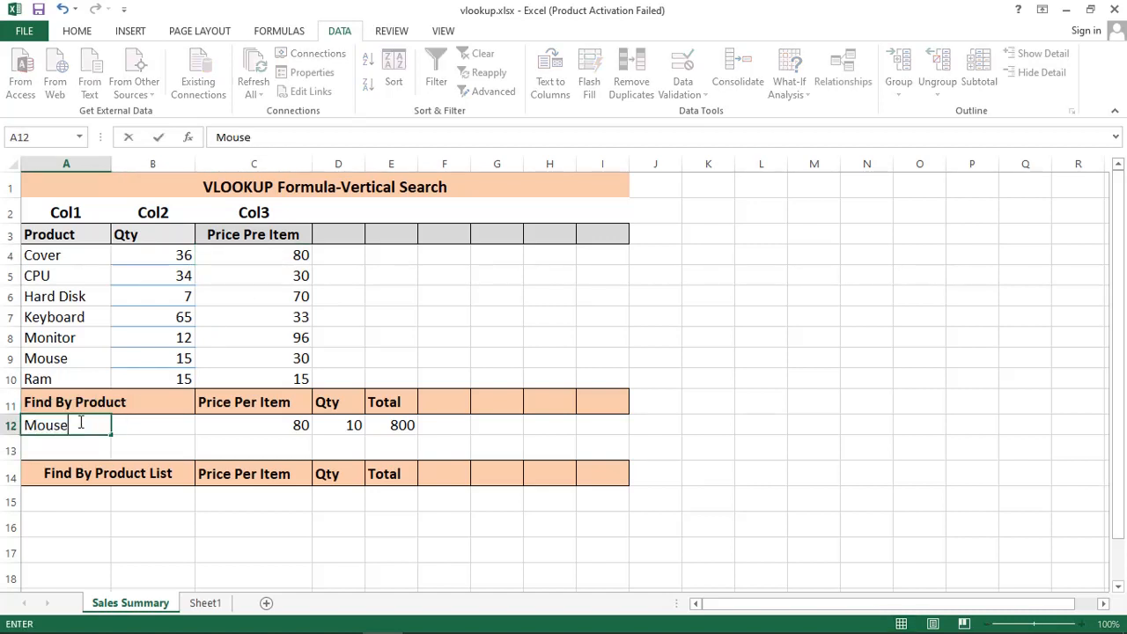
{"action": "key", "text": "Return"}
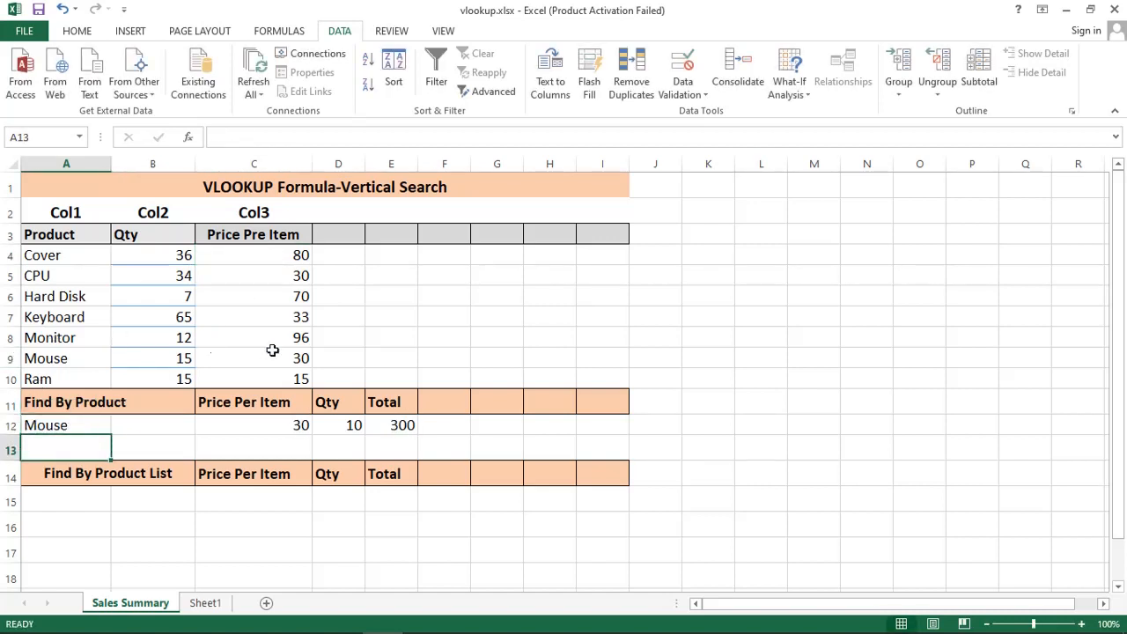
{"action": "left_click", "coordinate": [310, 361]}
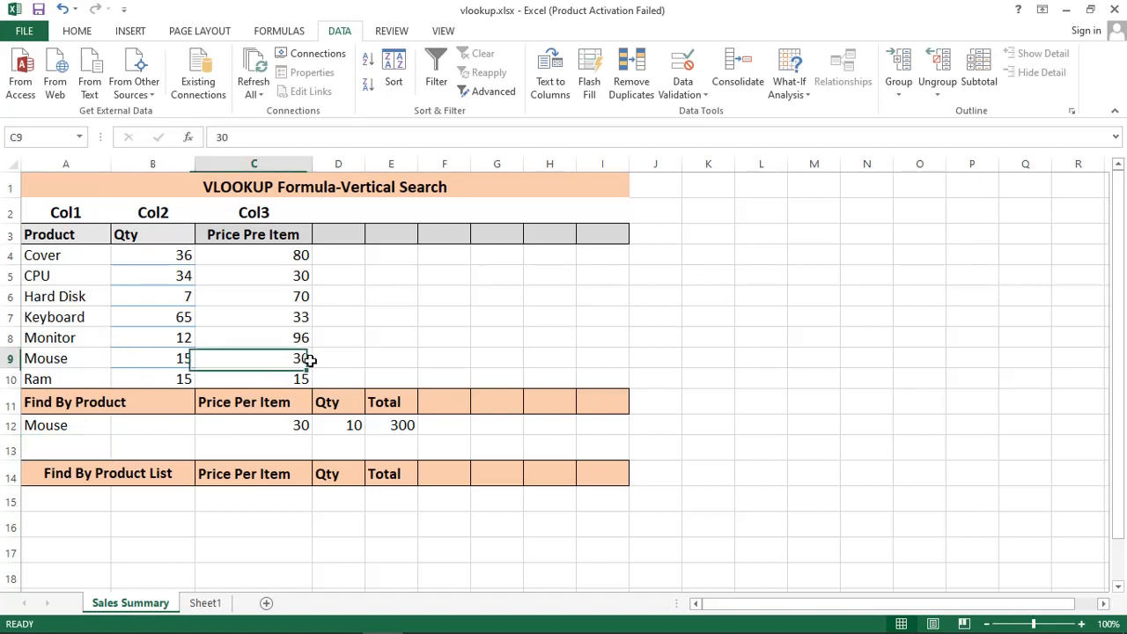
{"action": "key", "text": "Down"}
{"action": "key", "text": "Down"}
{"action": "key", "text": "Down"}
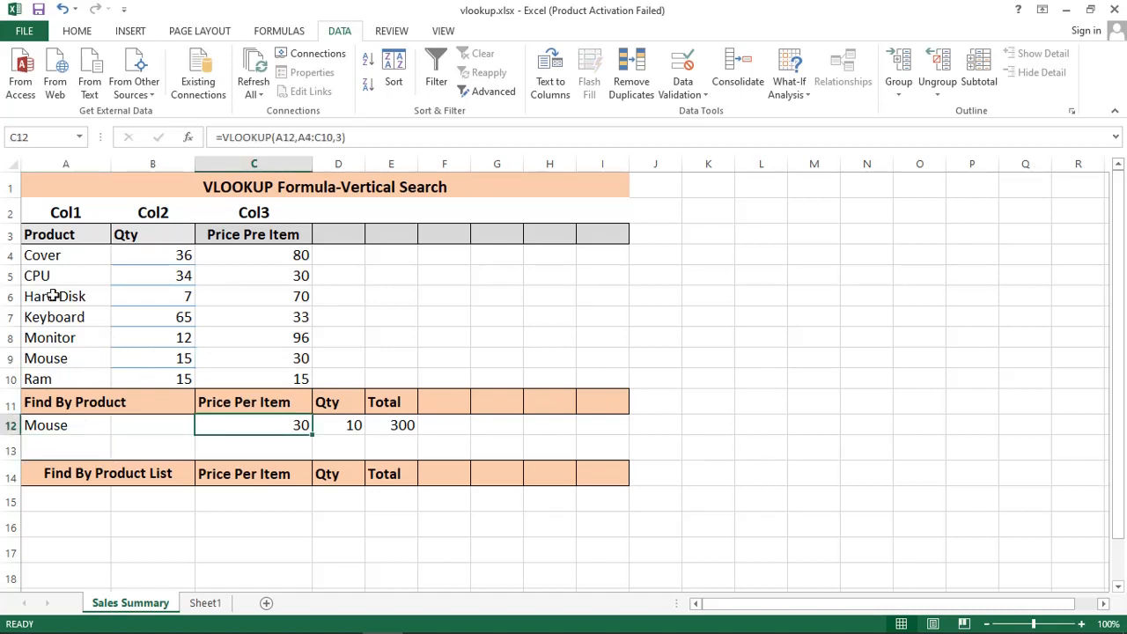
- Change the product in A12 to monitor and compare the looked-up price with the Monitor price in the product table
{"action": "left_click", "coordinate": [70, 425]}
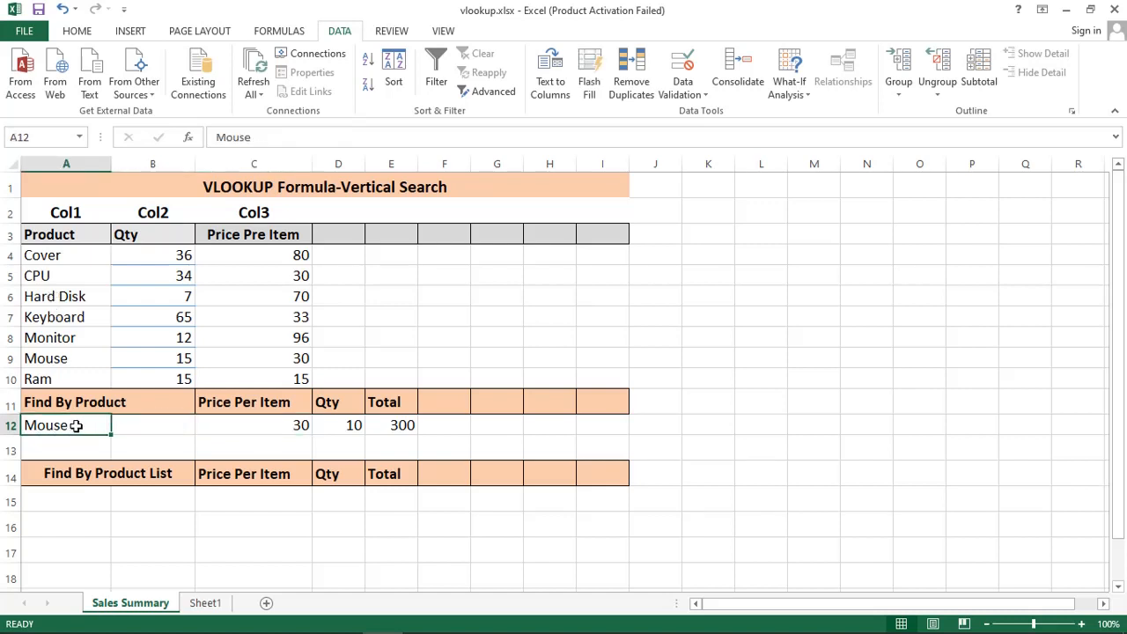
{"action": "type", "text": "mo"}
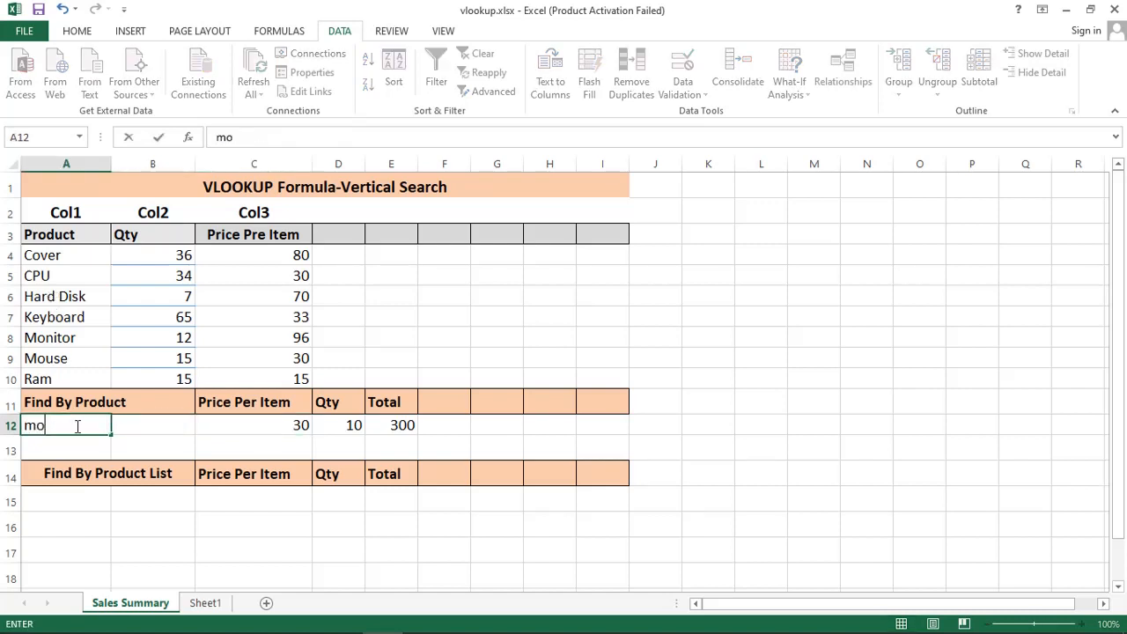
{"action": "type", "text": "nitor"}
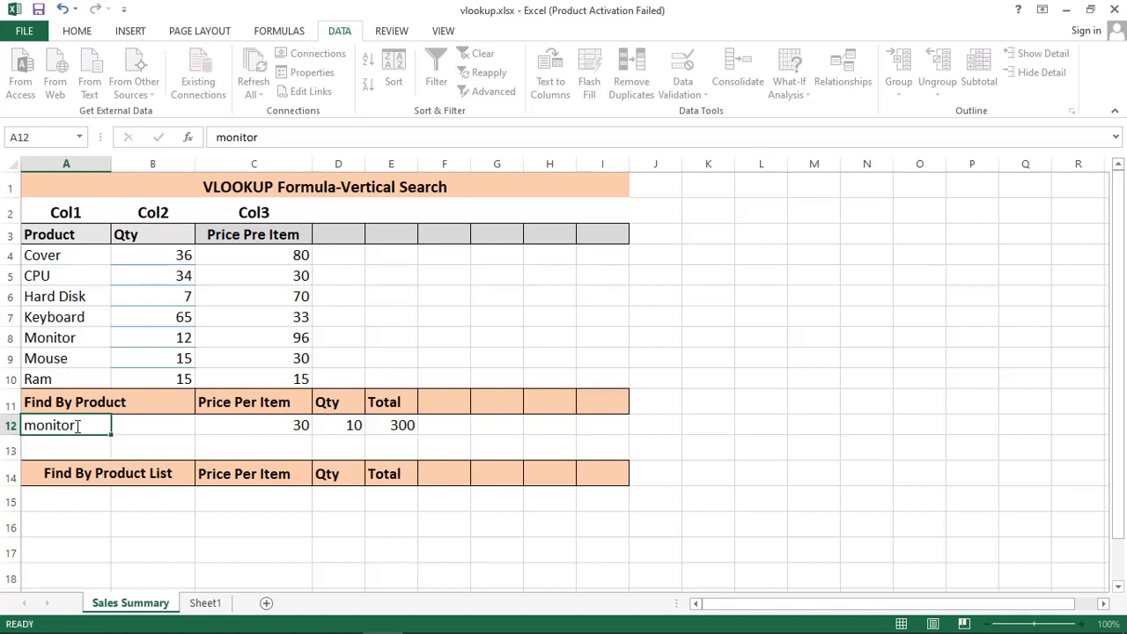
{"action": "key", "text": "Return"}
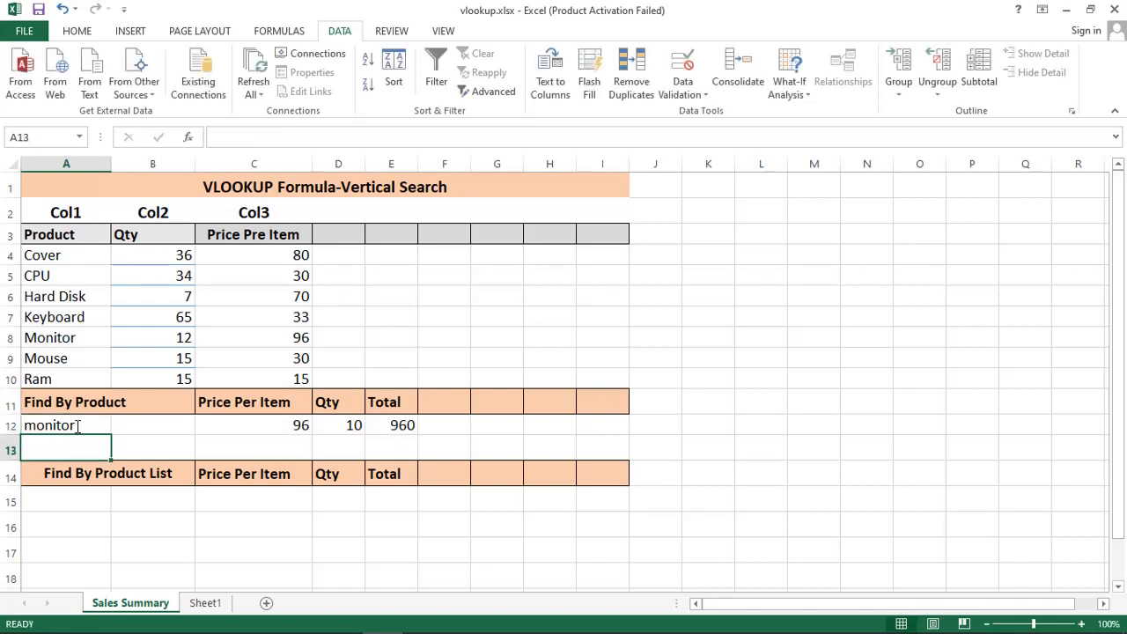
{"action": "left_click", "coordinate": [303, 338]}
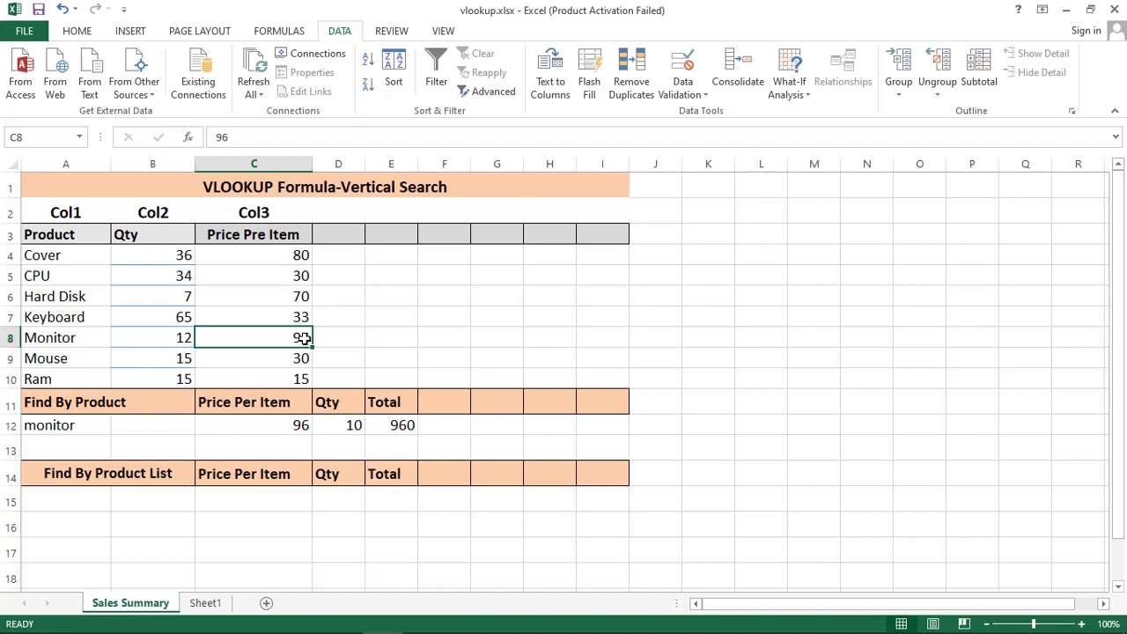
- Test the lookup with a product missing from the table by changing A12 to abcd
{"action": "left_click", "coordinate": [76, 429]}
{"action": "key", "text": "BackSpace"}
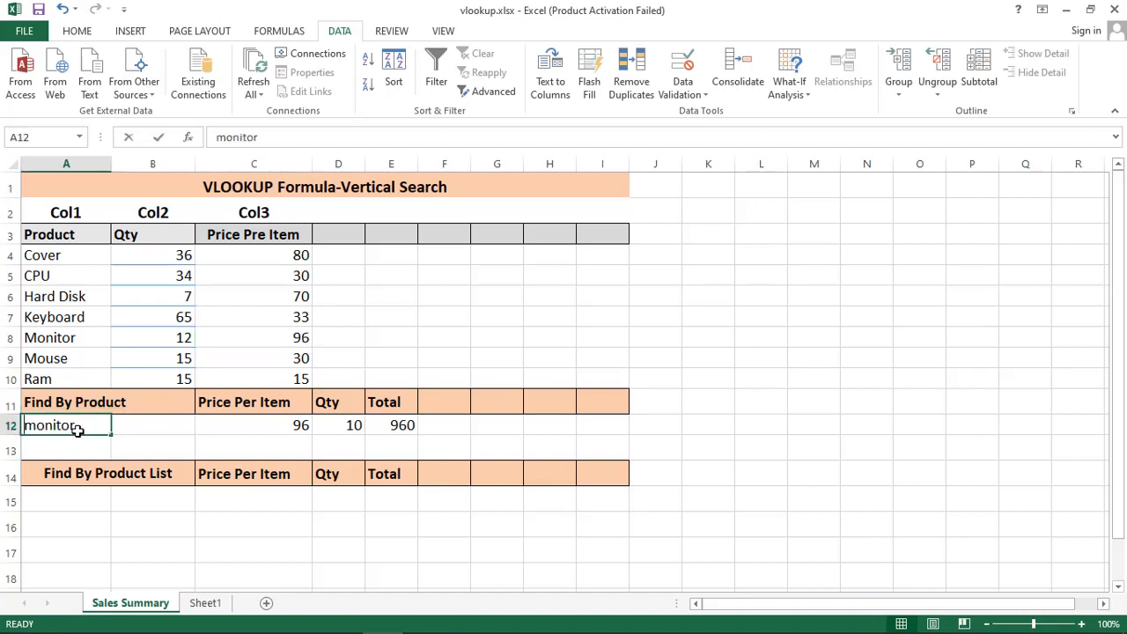
{"action": "type", "text": "abcd"}
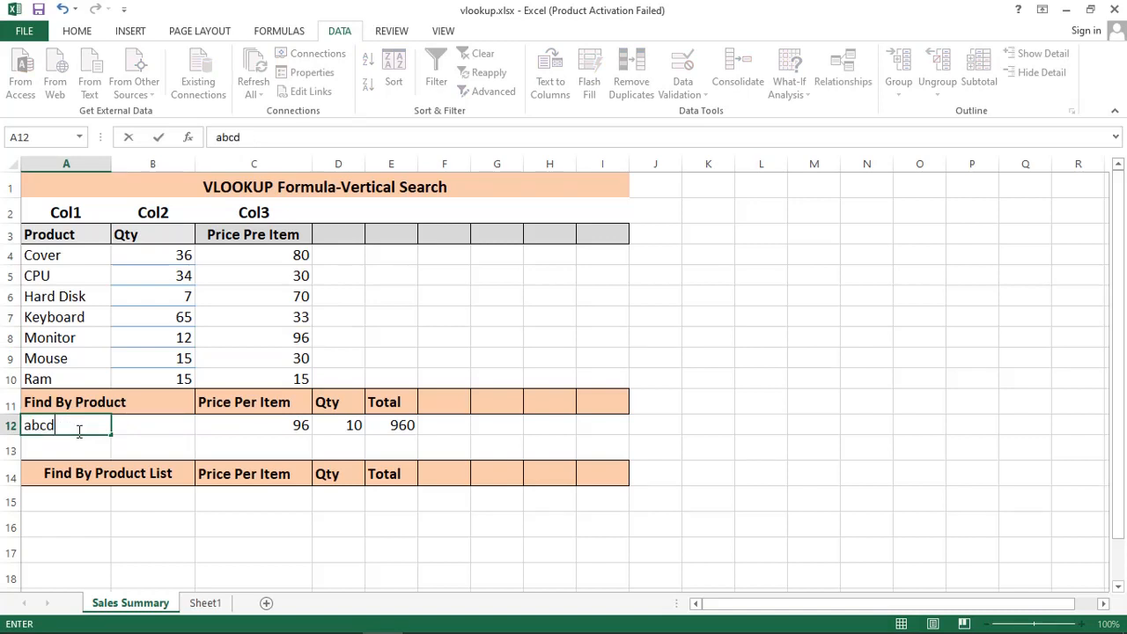
{"action": "key", "text": "Return"}
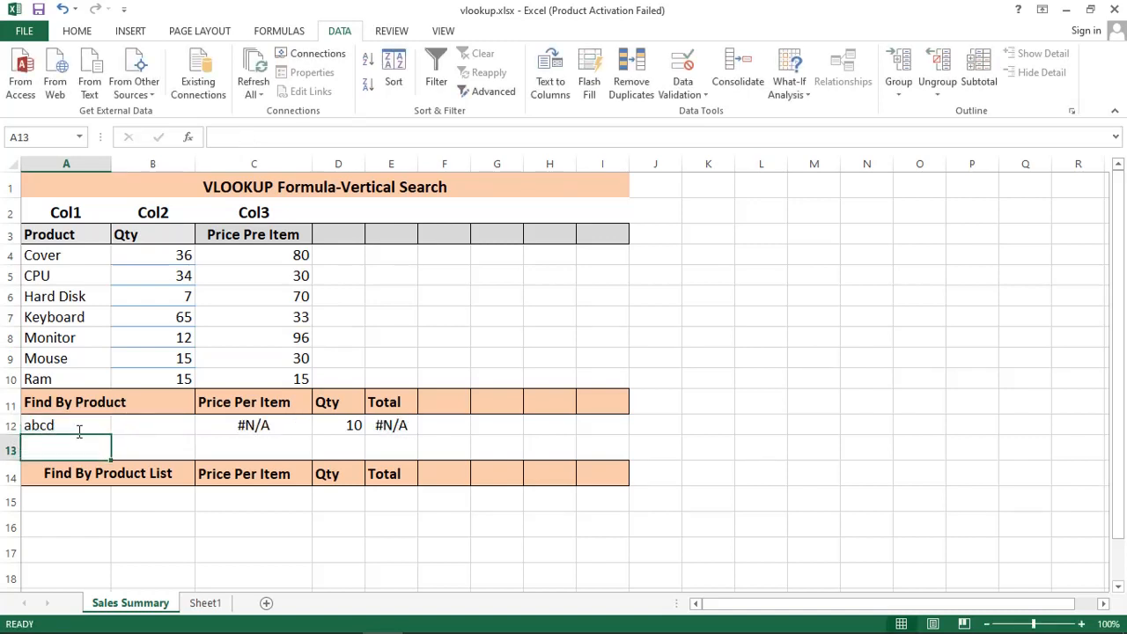
- Wrap the lookup in C12 with IFERROR so the formula reads =IFERROR(VLOOKUP(A12,A4:C10,3),"Not Found")
{"action": "left_click", "coordinate": [234, 428]}
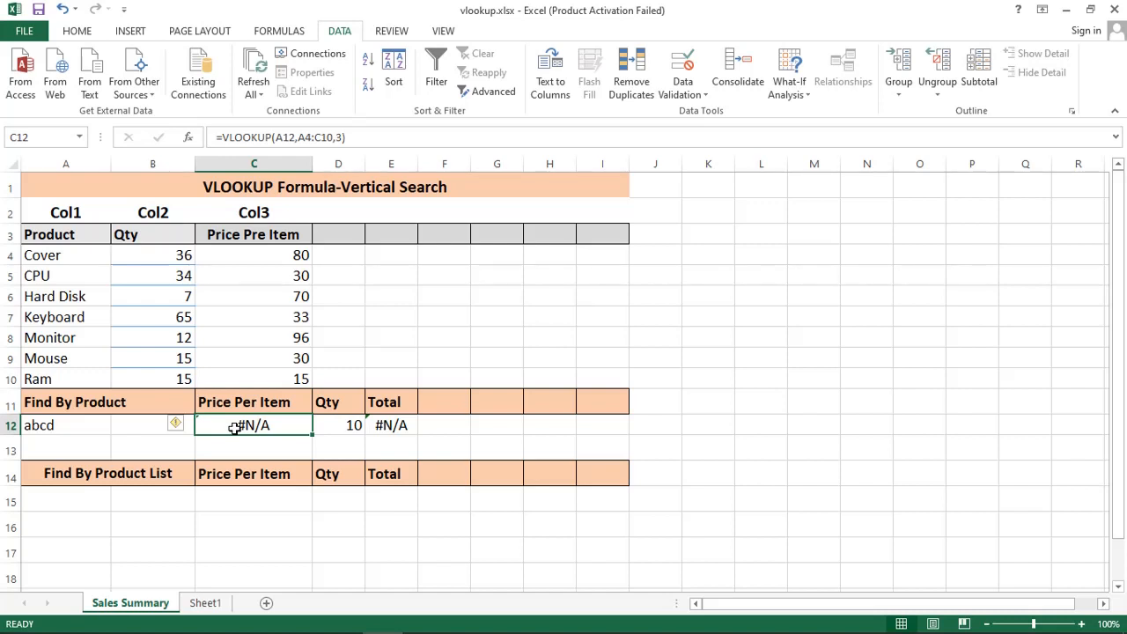
{"action": "left_click", "coordinate": [224, 137]}
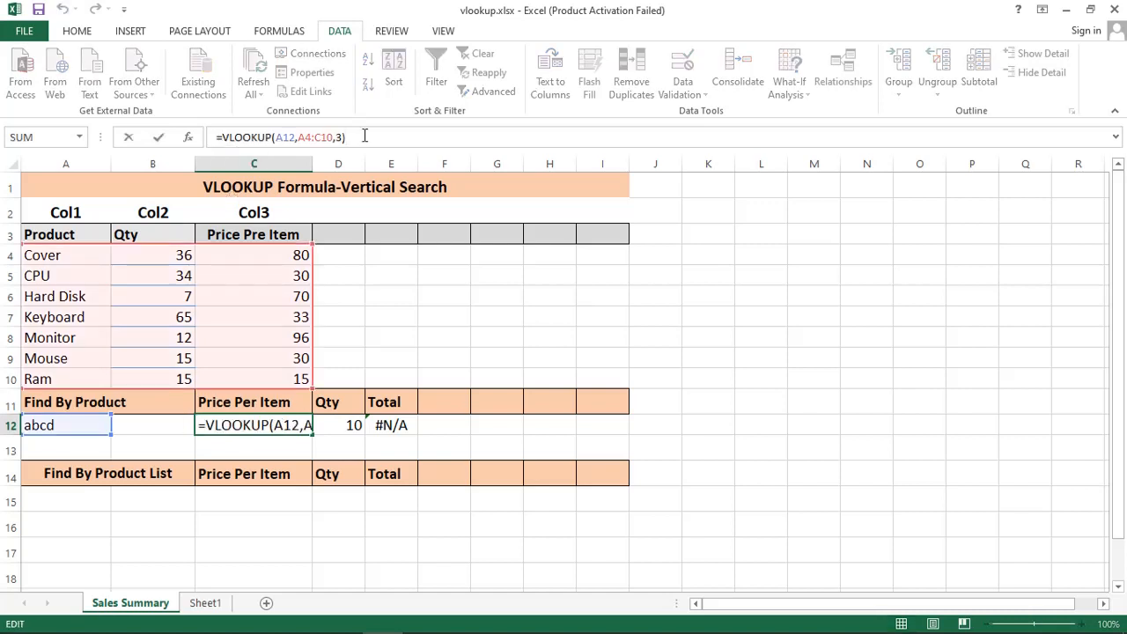
{"action": "type", "text": "IFE"}
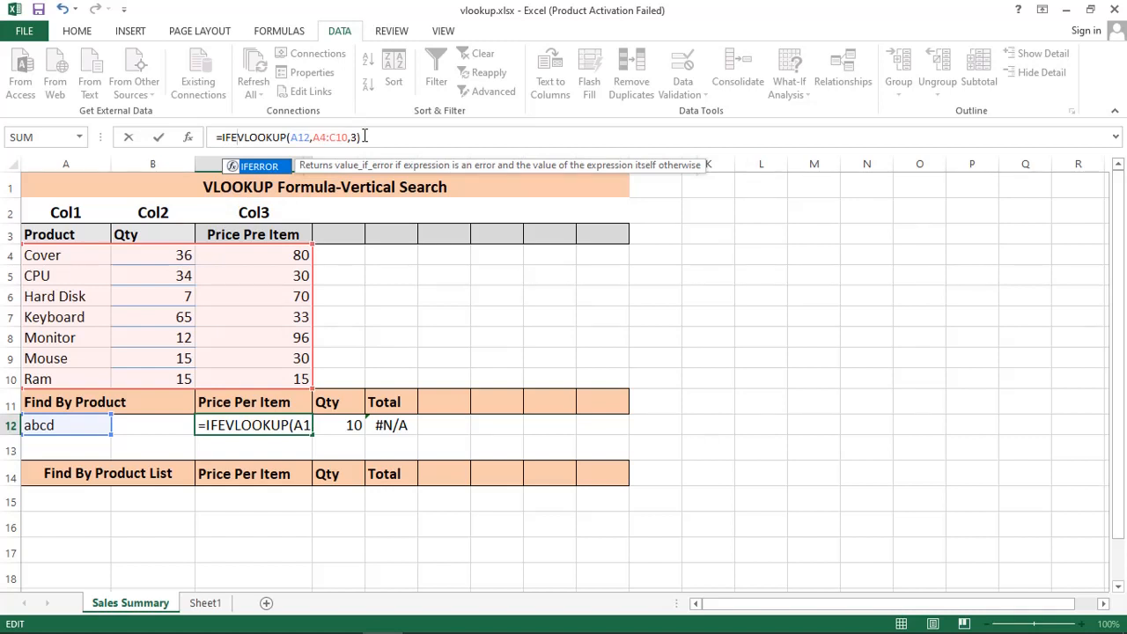
{"action": "key", "text": "Tab"}
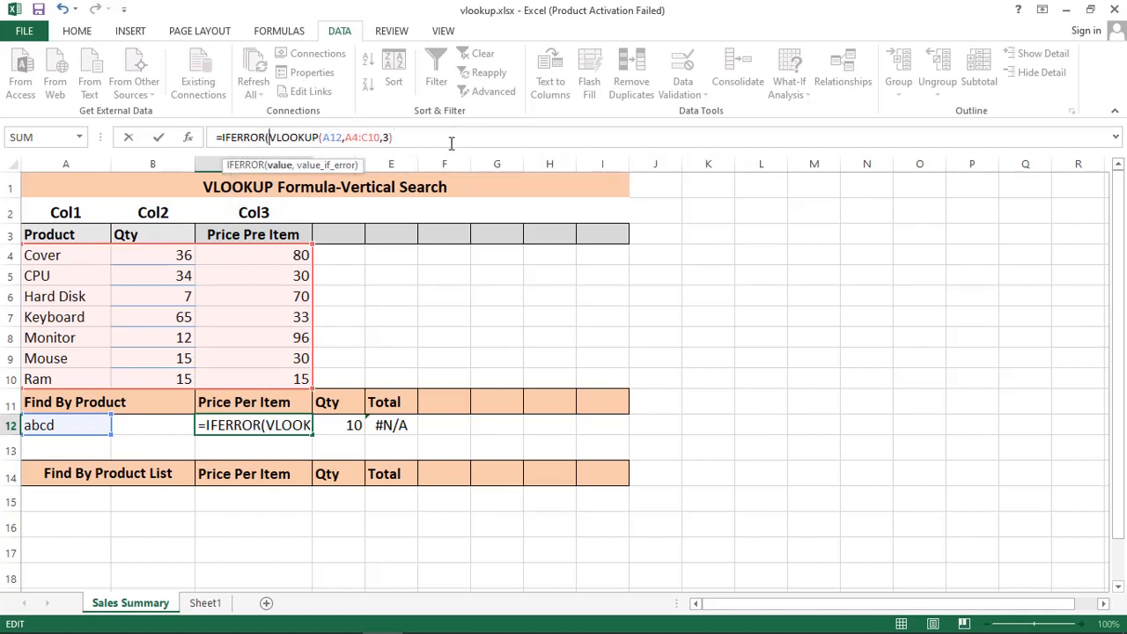
{"action": "type", "text": ",\"\""}
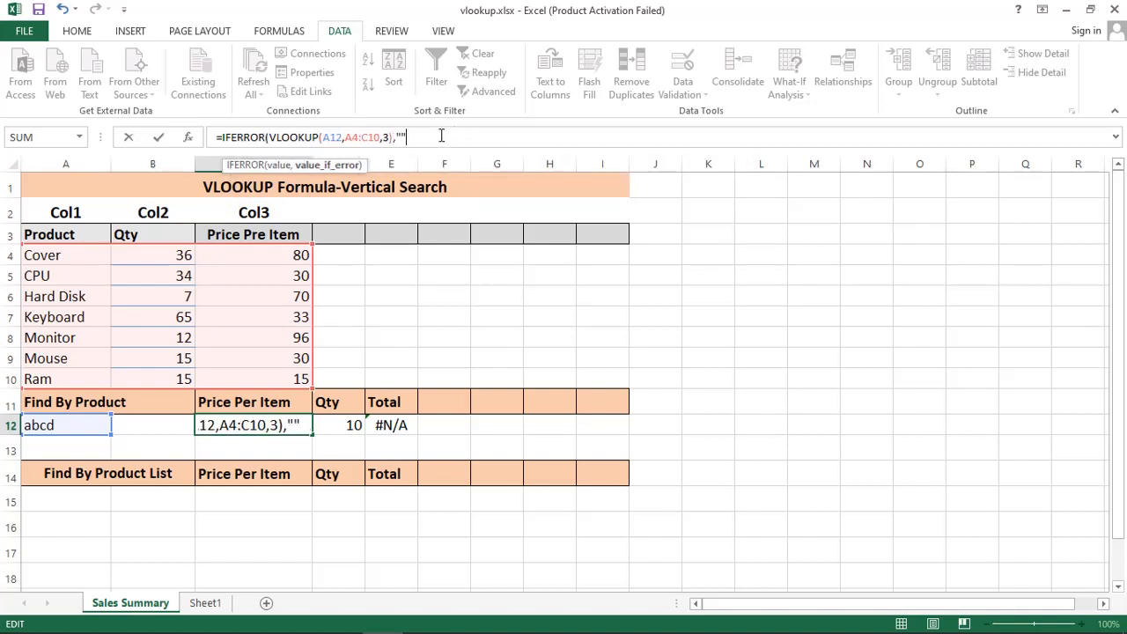
{"action": "type", "text": "Not Fou"}
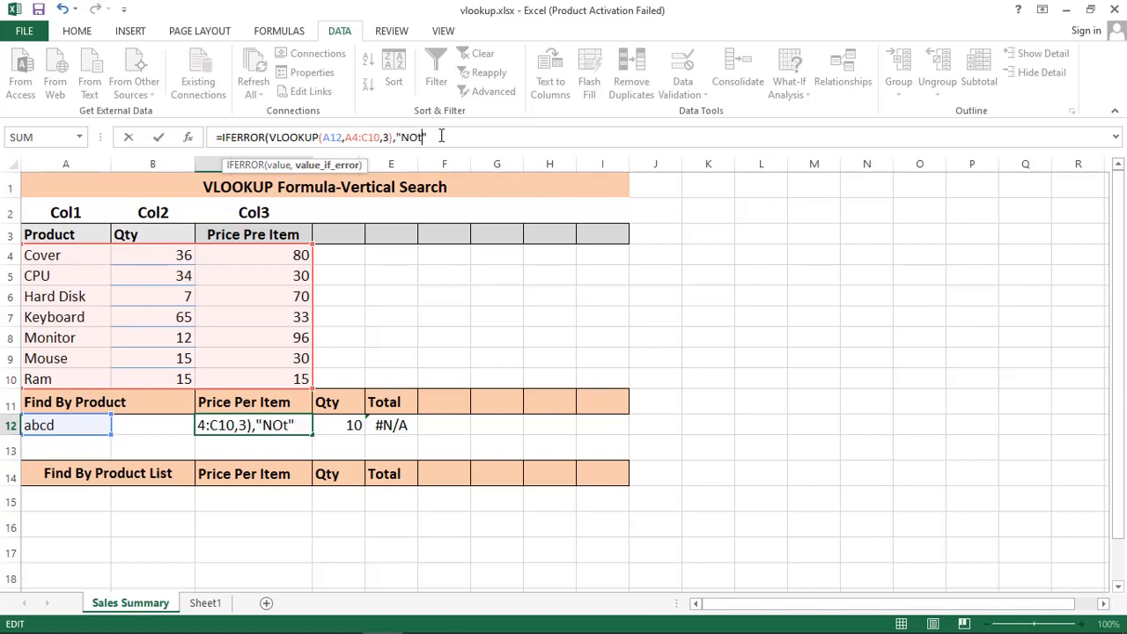
{"action": "type", "text": "nd"}
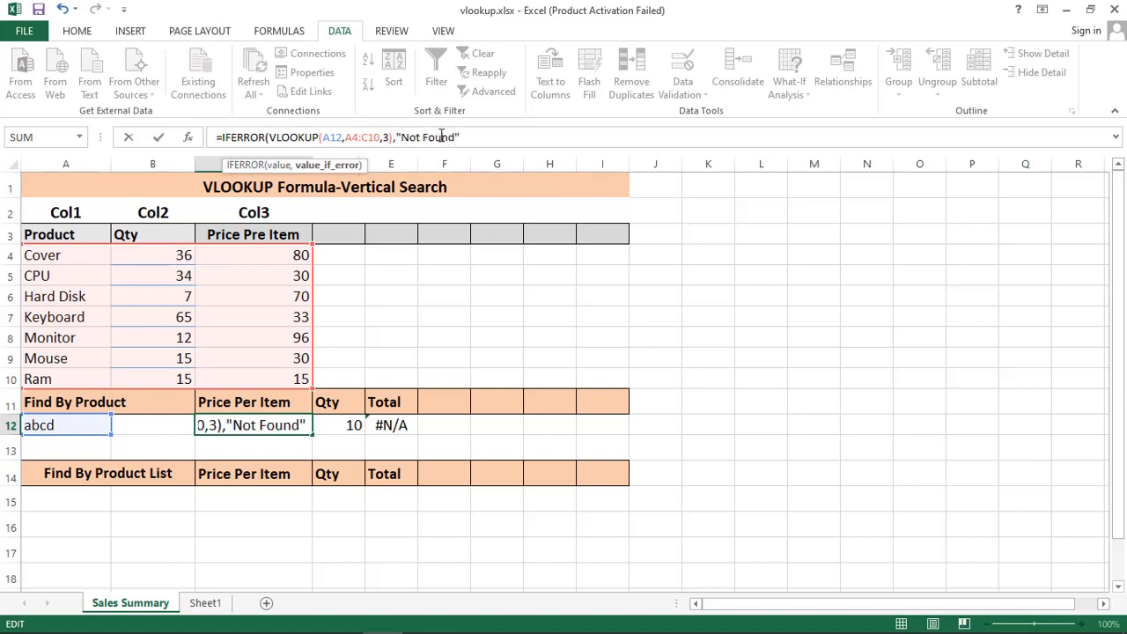
{"action": "key", "text": "Right"}
{"action": "type", "text": ")"}
{"action": "key", "text": "Return"}
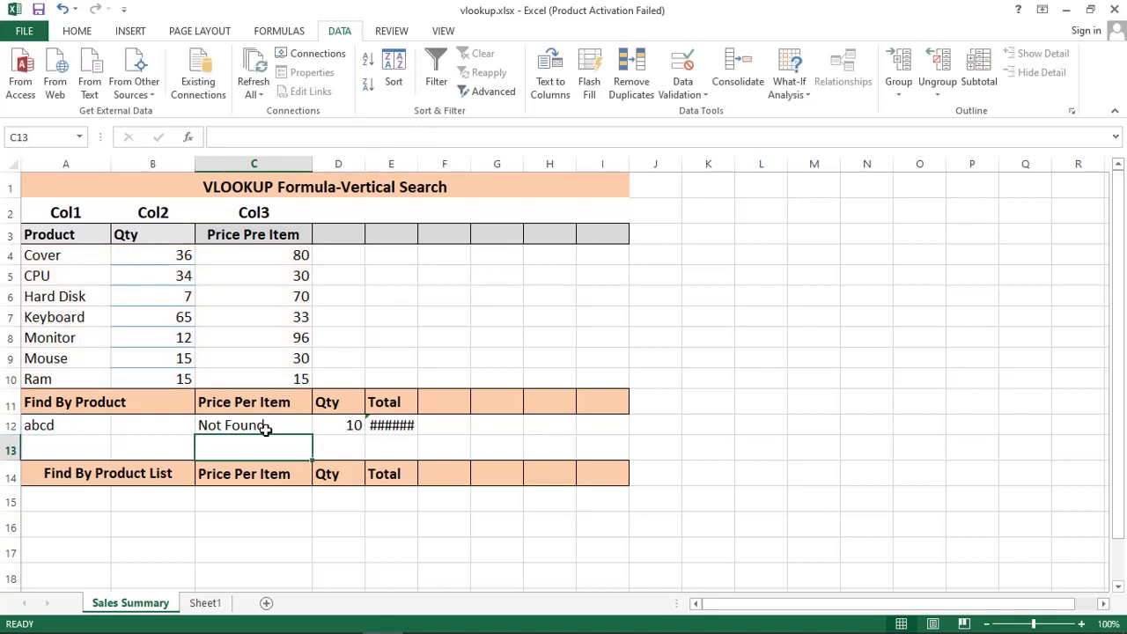
- Check C12 against the unlisted product in A12, and change the product in A12 to CPU
{"action": "left_click", "coordinate": [265, 427]}
{"action": "left_click", "coordinate": [79, 431]}
{"action": "left_click", "coordinate": [244, 431]}
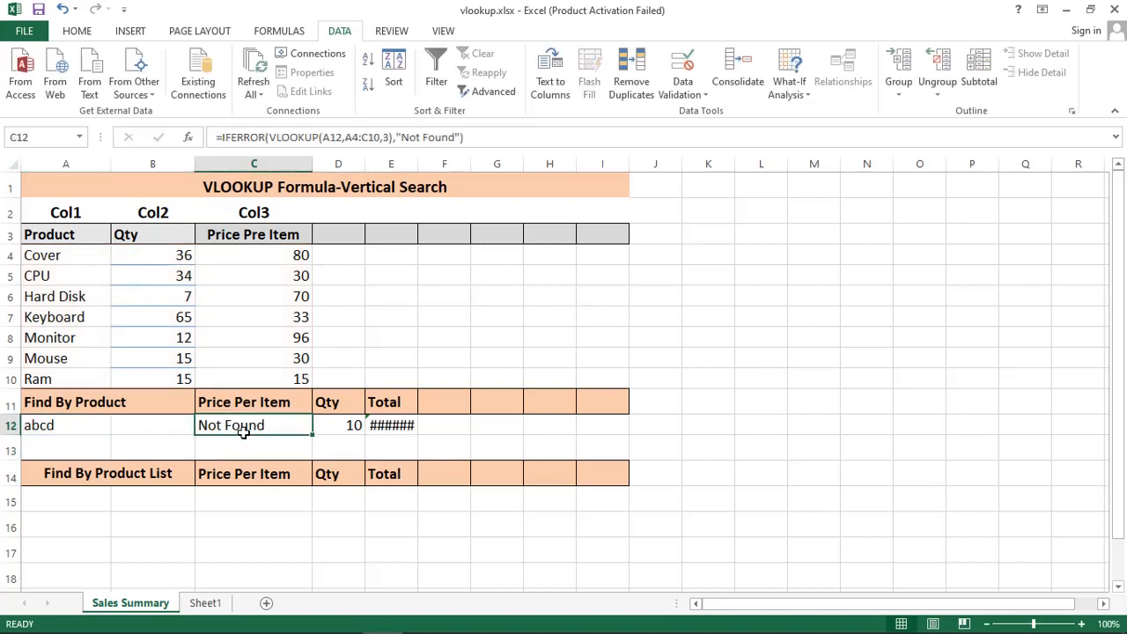
{"action": "left_click", "coordinate": [107, 428]}
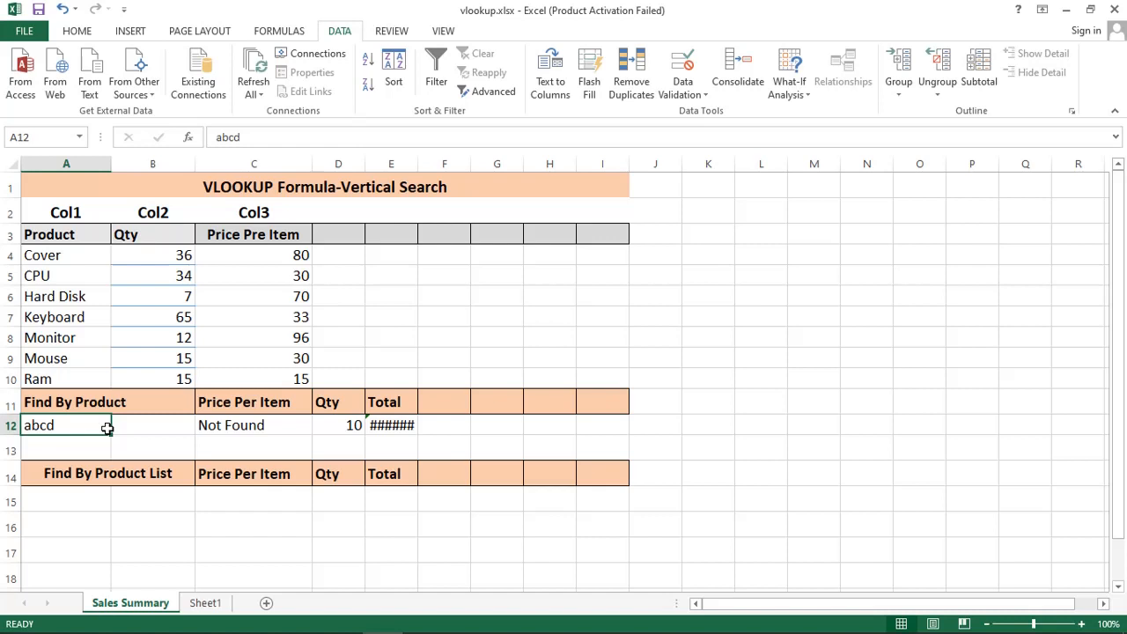
{"action": "type", "text": "CPU"}
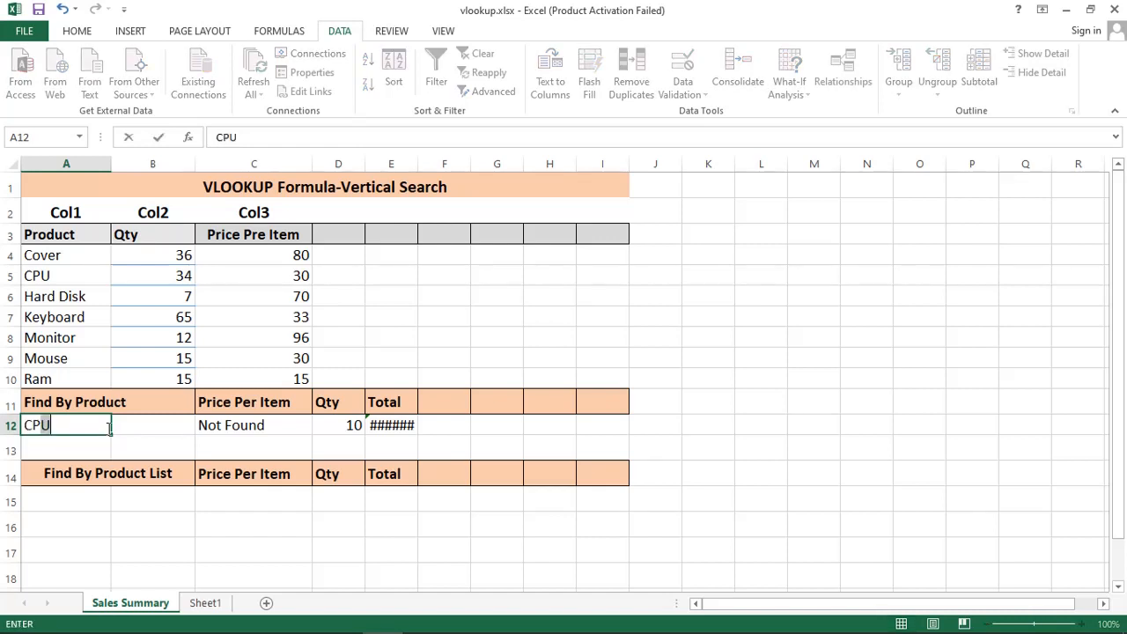
{"action": "key", "text": "Return"}
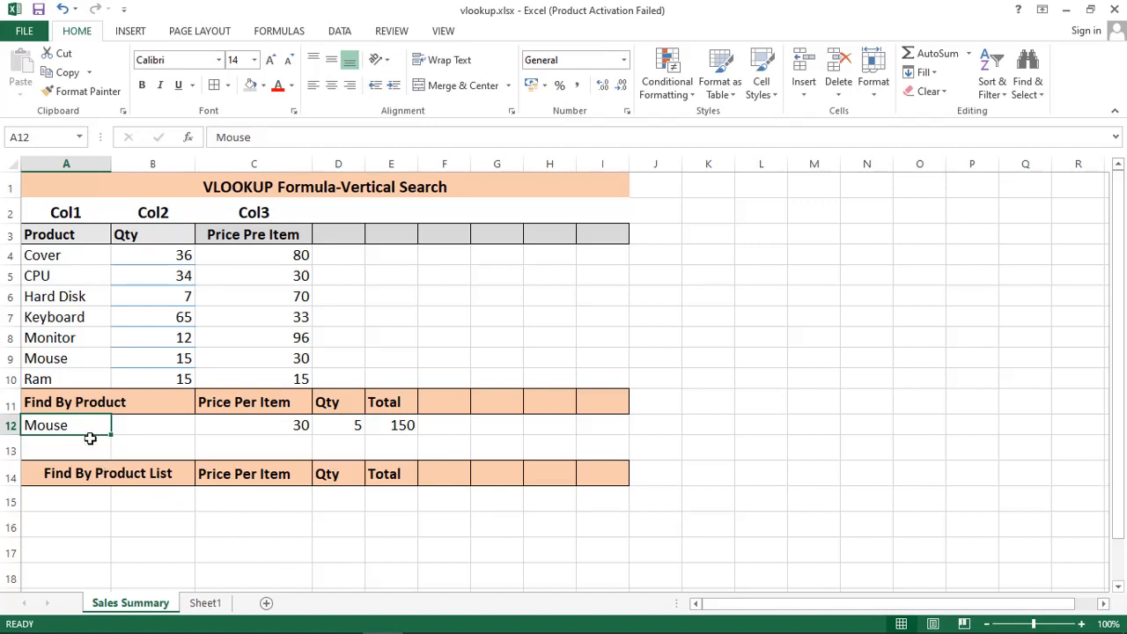
- Misspell the product in A12 as Mousa and compare the approximate-match lookup in C12 with the Monitor price in the product table
{"action": "left_click", "coordinate": [269, 136]}
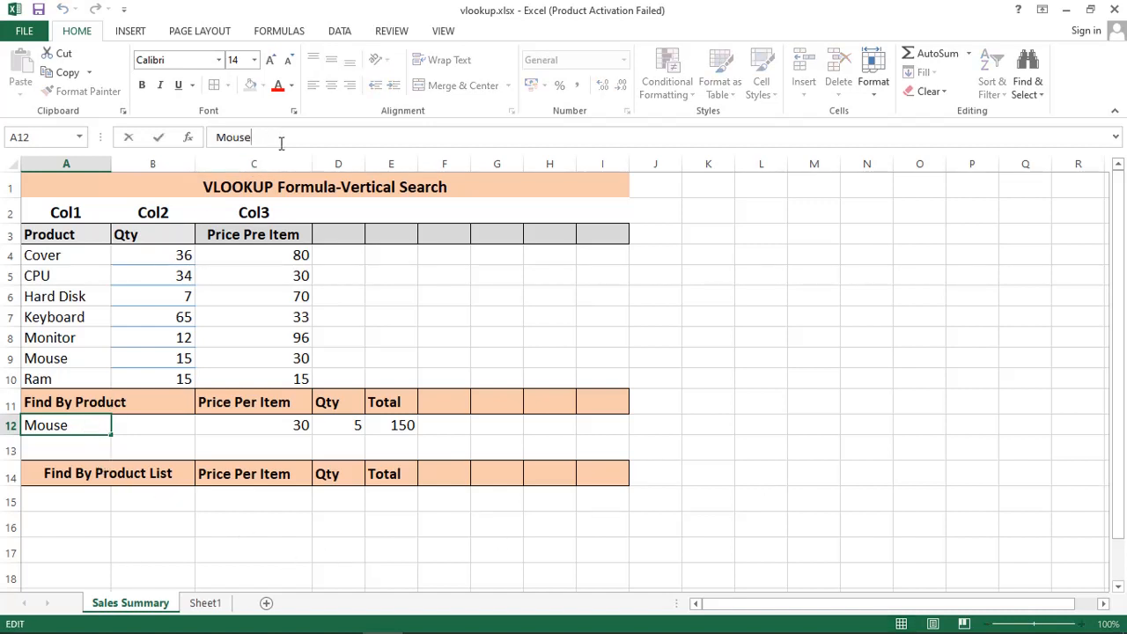
{"action": "key", "text": "BackSpace"}
{"action": "type", "text": "a"}
{"action": "key", "text": "Return"}
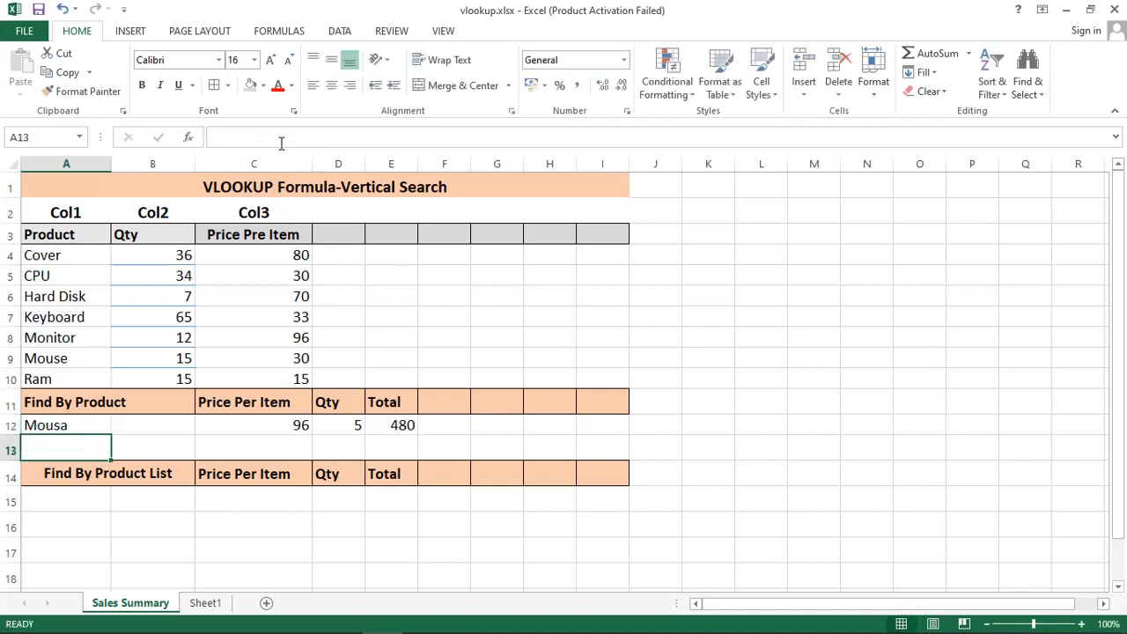
{"action": "left_click", "coordinate": [284, 428]}
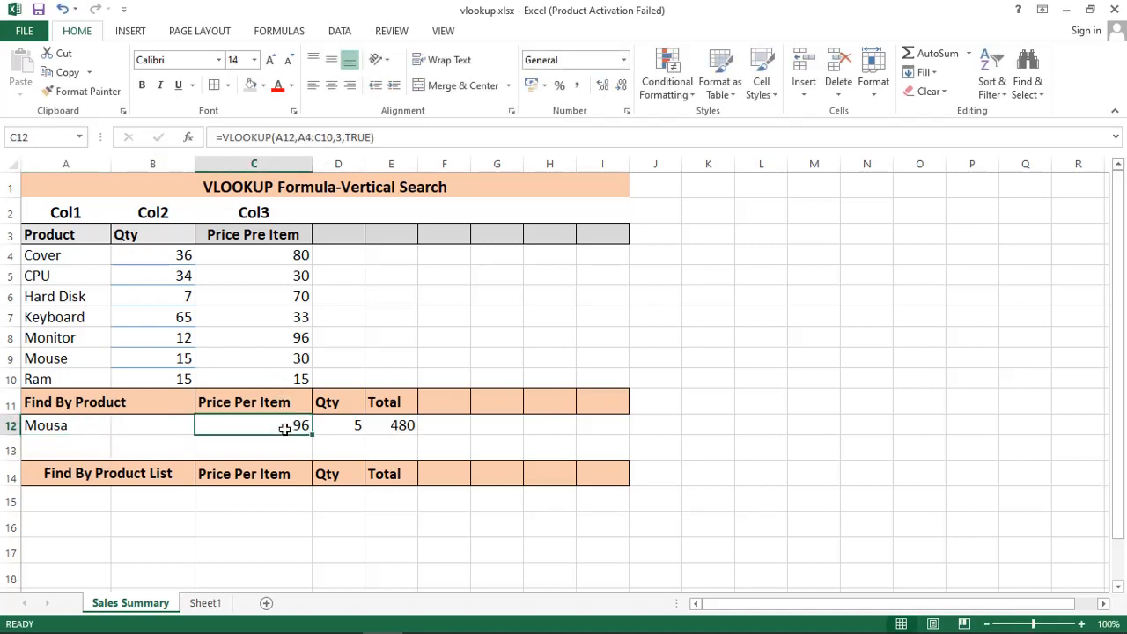
{"action": "left_click", "coordinate": [75, 336]}
{"action": "left_click", "coordinate": [266, 336]}
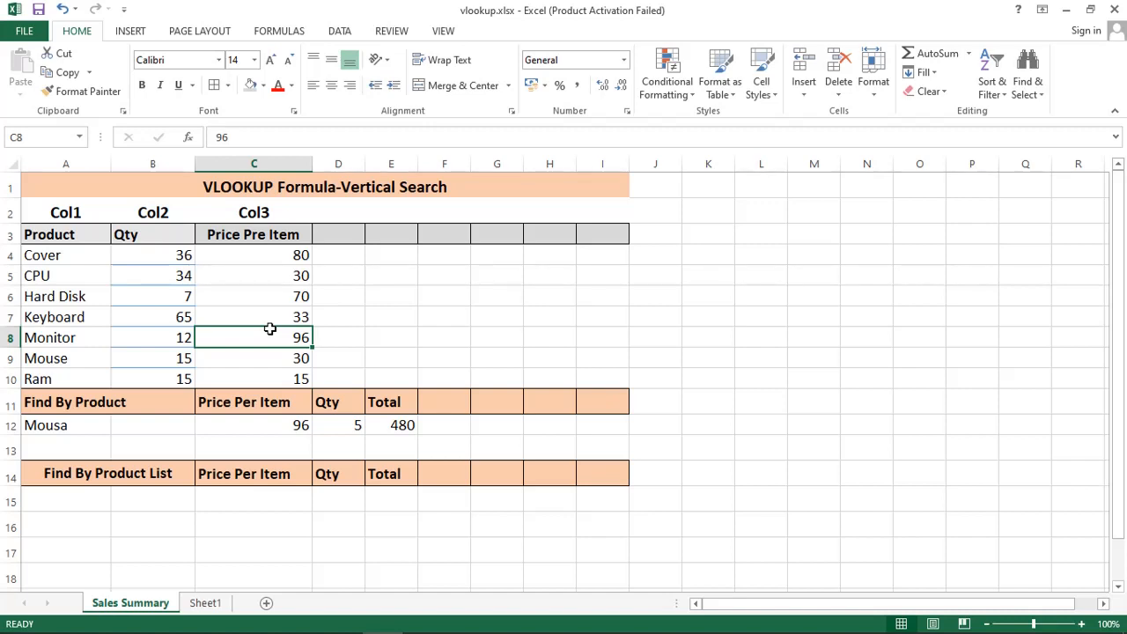
- Restrict A12 with a data validation list that takes its values from the product names in $A$4:$A$10
{"action": "left_click", "coordinate": [98, 427]}
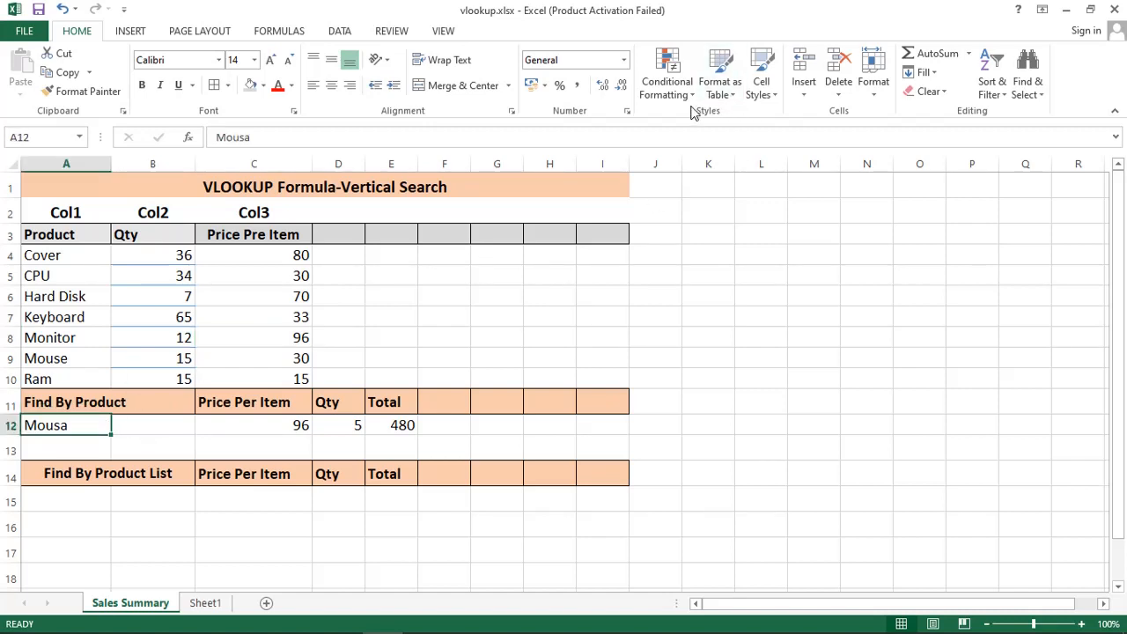
{"action": "left_click", "coordinate": [350, 32]}
{"action": "left_click", "coordinate": [680, 95]}
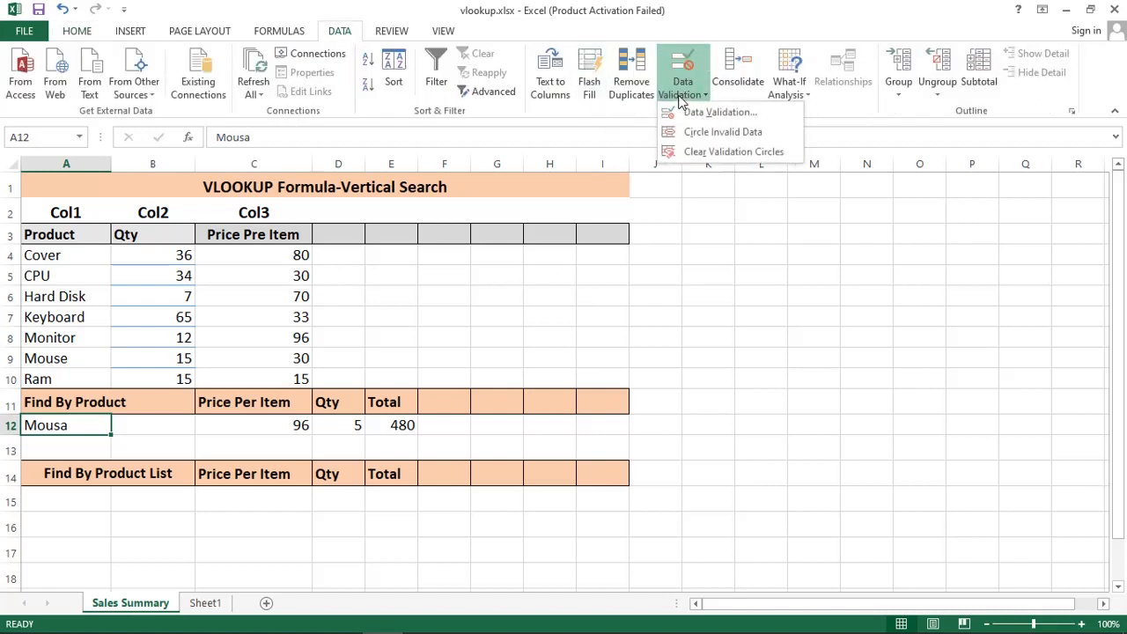
{"action": "left_click", "coordinate": [692, 115]}
{"action": "left_click", "coordinate": [455, 268]}
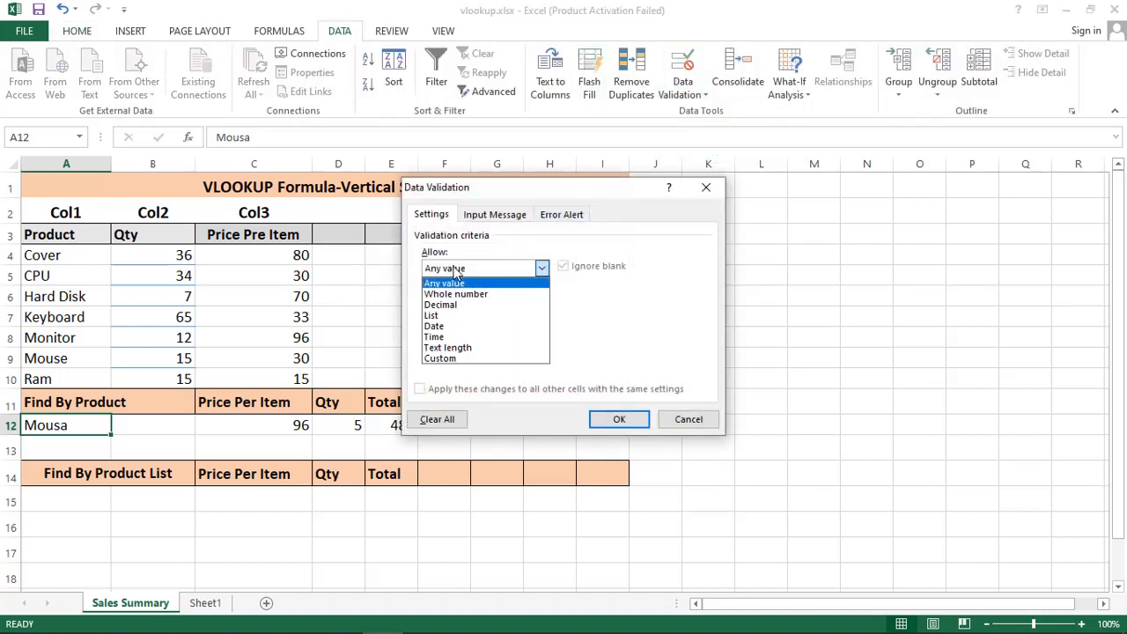
{"action": "left_click", "coordinate": [445, 315]}
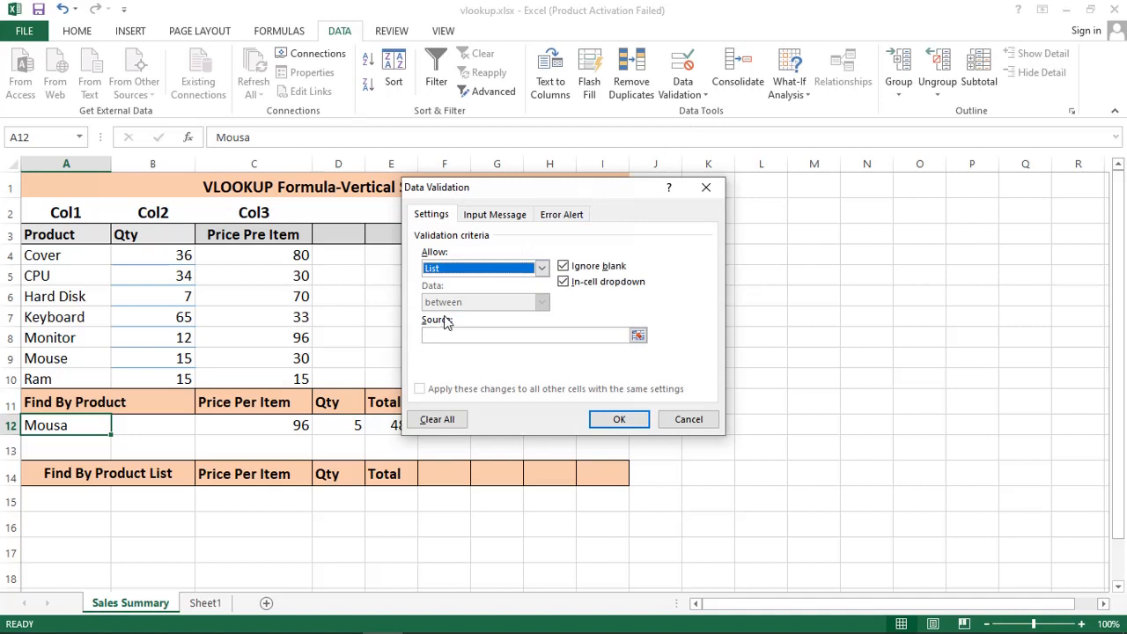
{"action": "left_click", "coordinate": [639, 337]}
{"action": "left_click", "coordinate": [40, 256]}
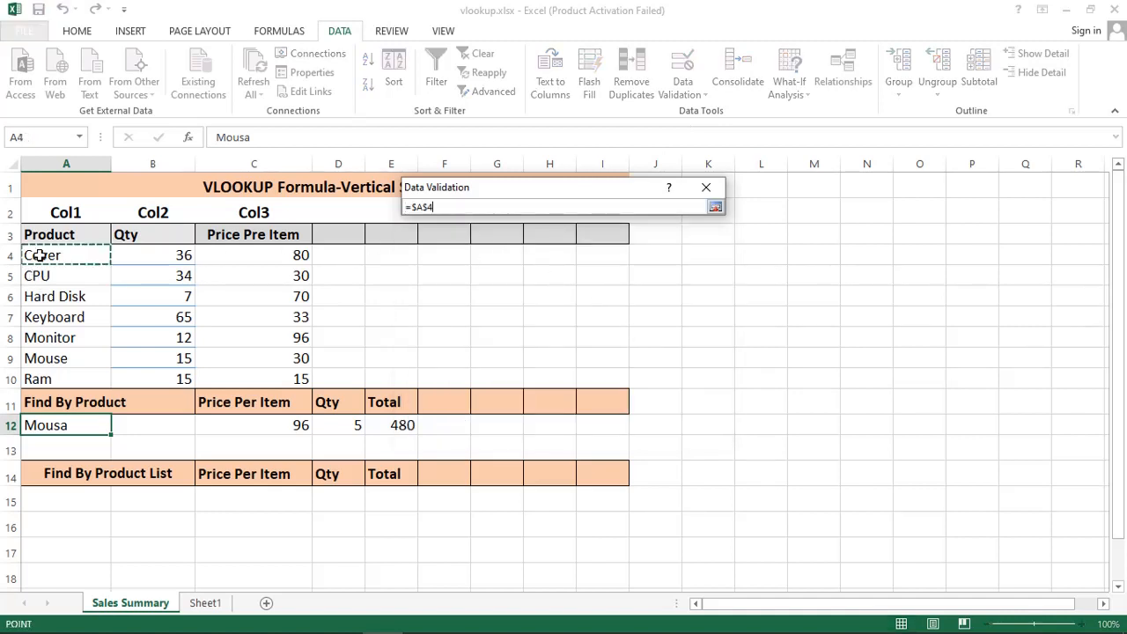
{"action": "left_click_drag", "start_coordinate": [40, 255], "coordinate": [41, 378]}
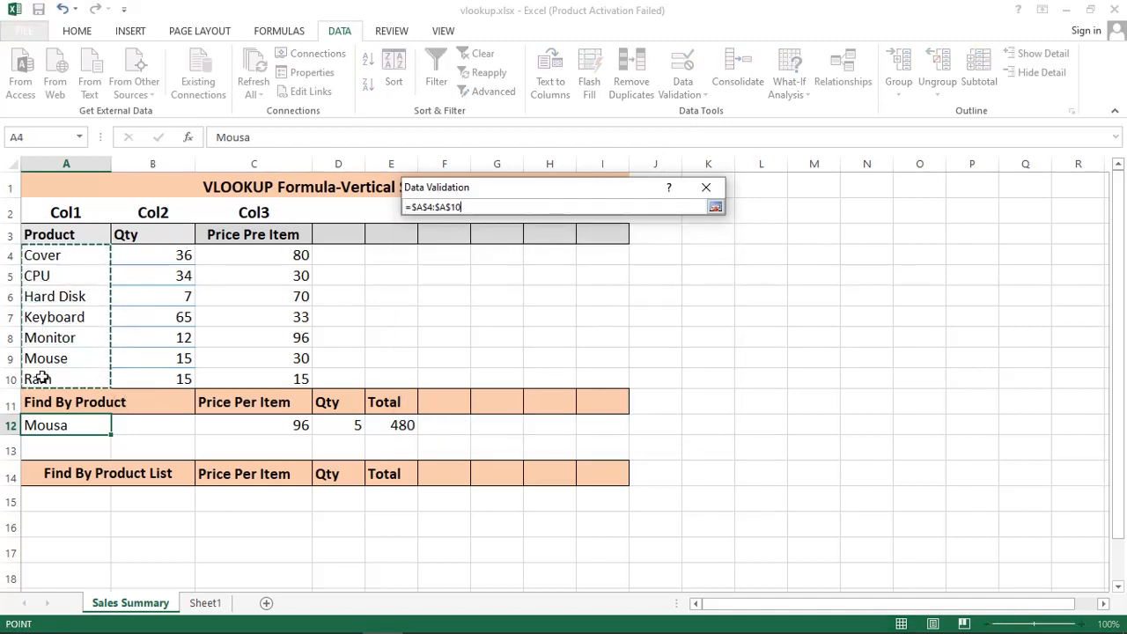
{"action": "key", "text": "Return"}
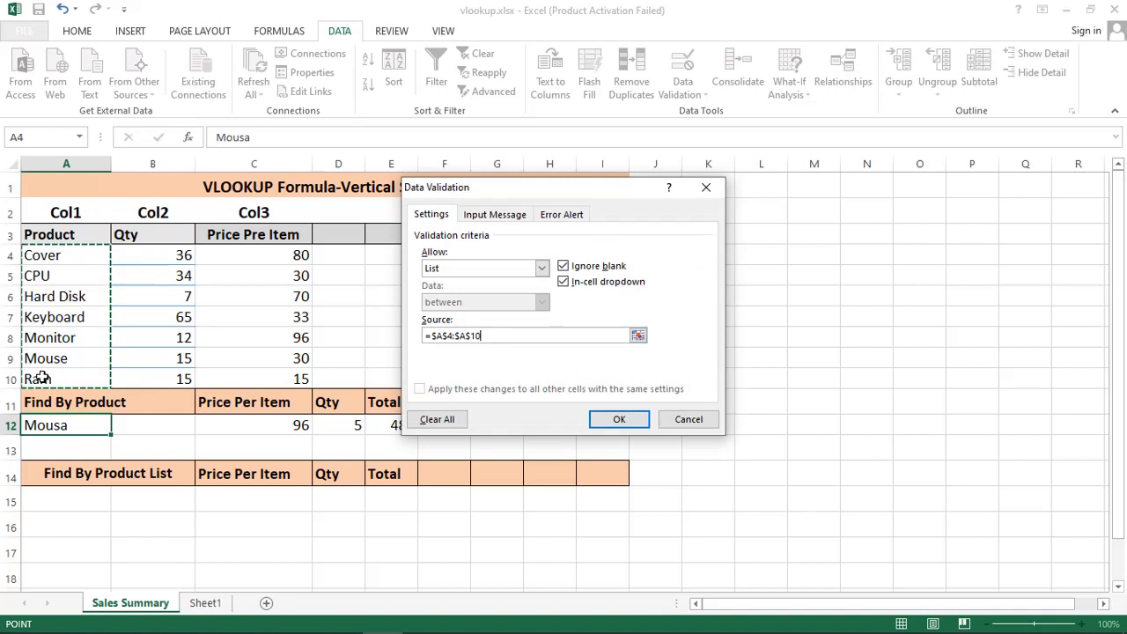
{"action": "left_click", "coordinate": [619, 420]}
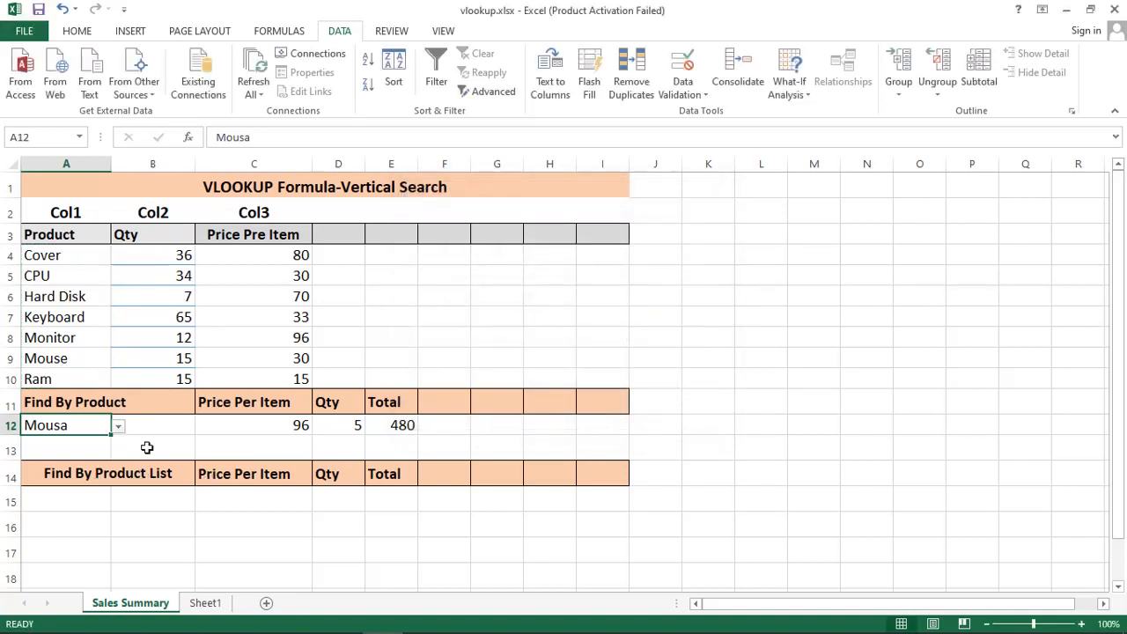
- Test the validation list in A12 by choosing Cover, CPU and finally Hard Disk
{"action": "left_click", "coordinate": [118, 426]}
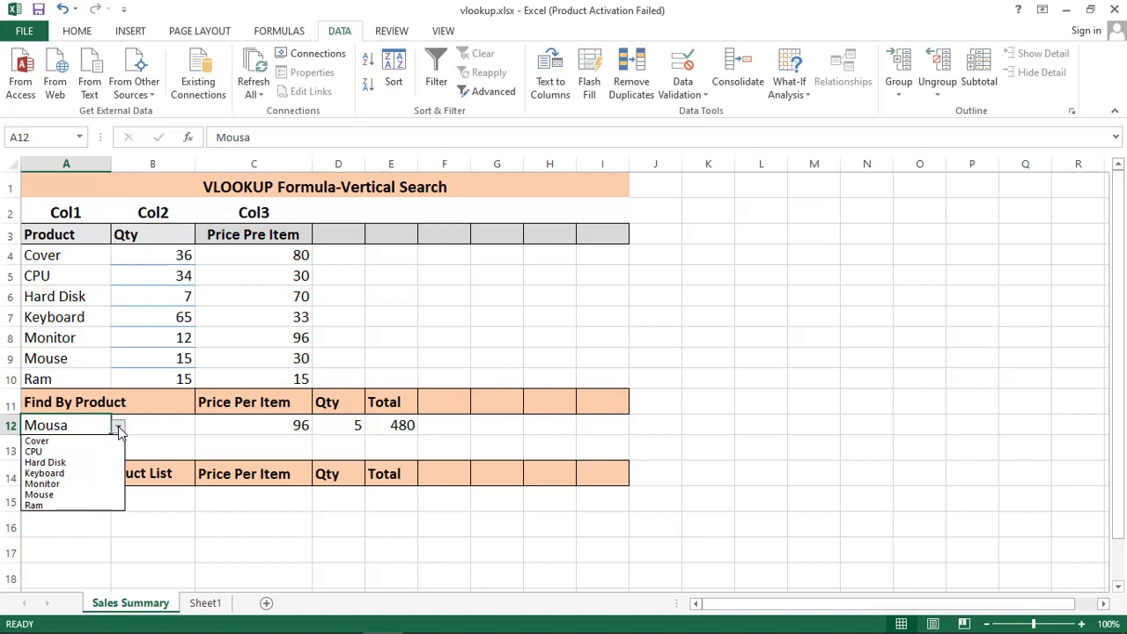
{"action": "left_click", "coordinate": [72, 442]}
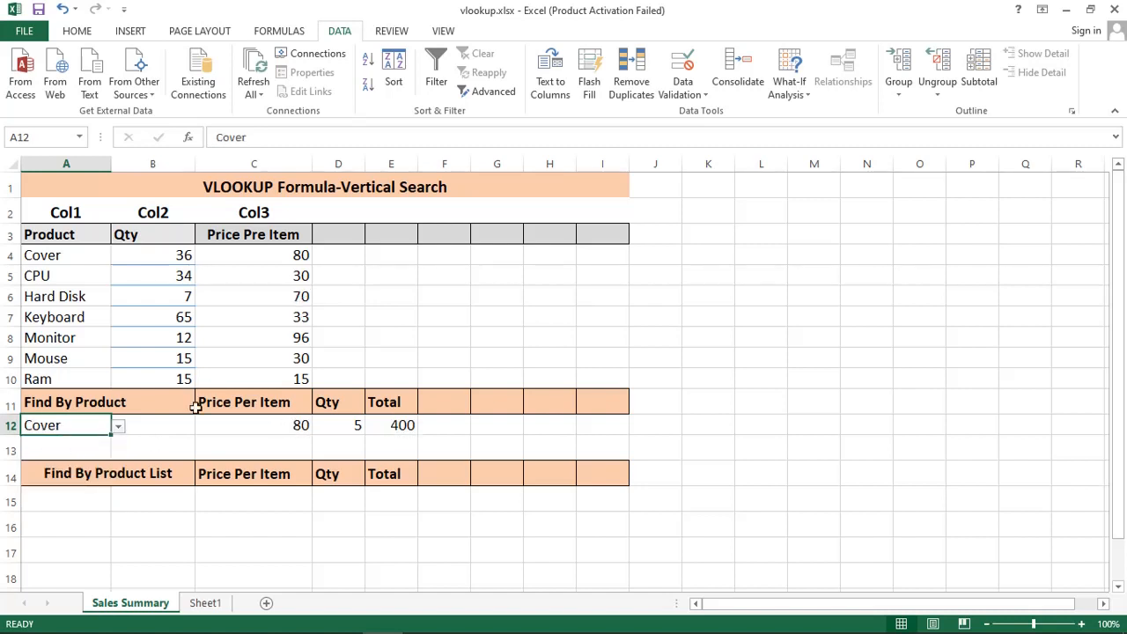
{"action": "left_click", "coordinate": [118, 426]}
{"action": "left_click", "coordinate": [76, 453]}
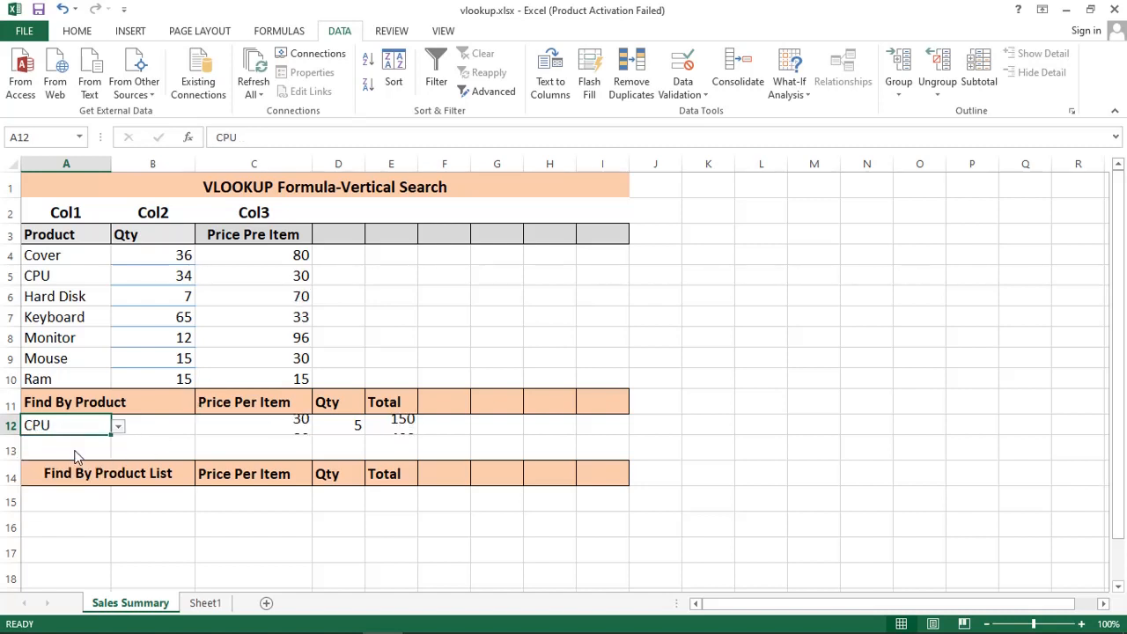
{"action": "left_click", "coordinate": [119, 426]}
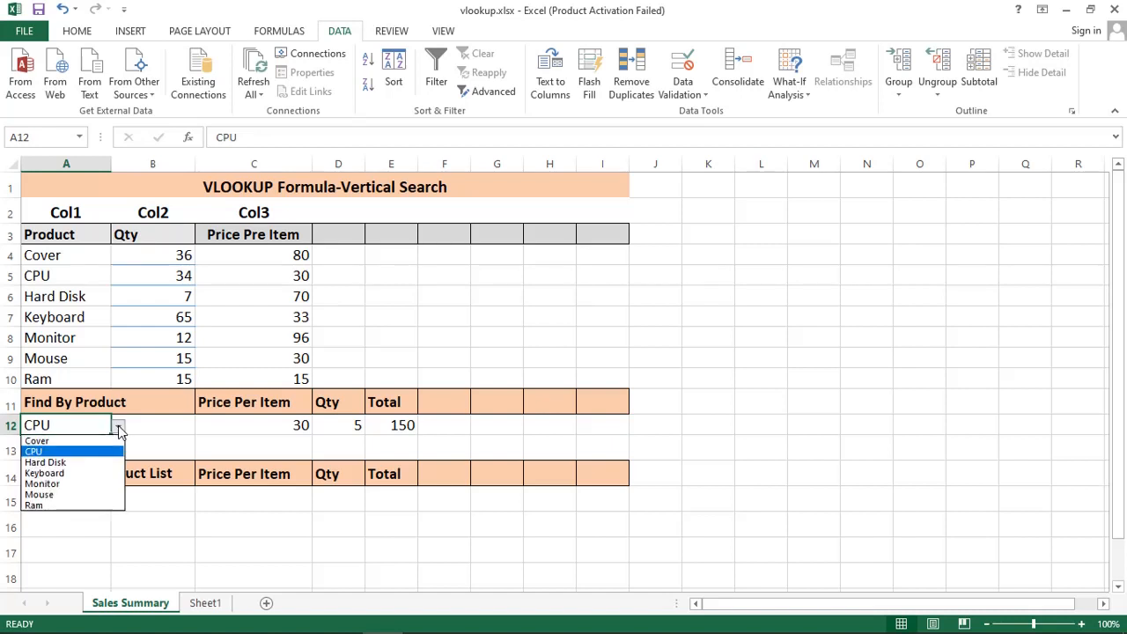
{"action": "left_click", "coordinate": [79, 463]}
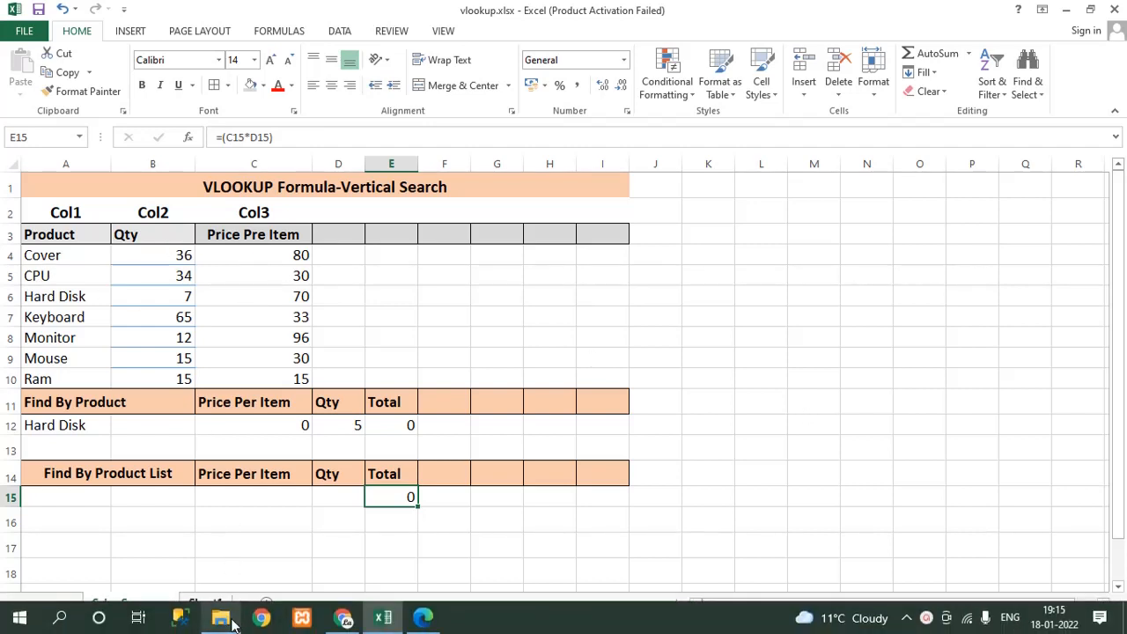
- Look over the product table on Sheet1, and start a VLOOKUP formula in C15 of Sales Summary with a15 as the lookup value
{"action": "left_click", "coordinate": [205, 603]}
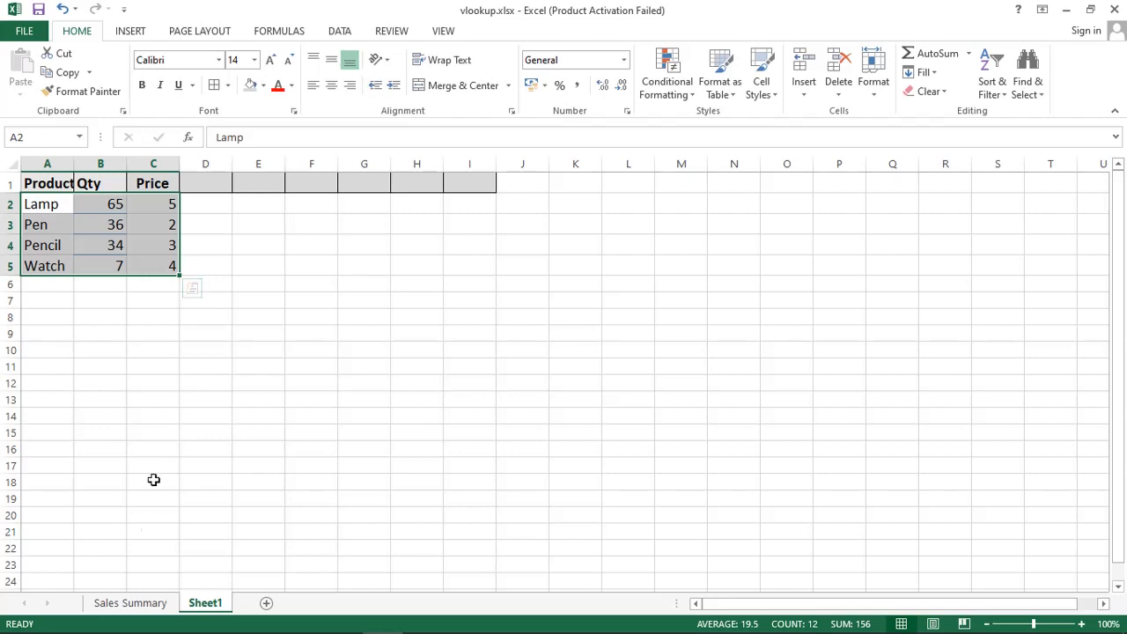
{"action": "left_click", "coordinate": [132, 603]}
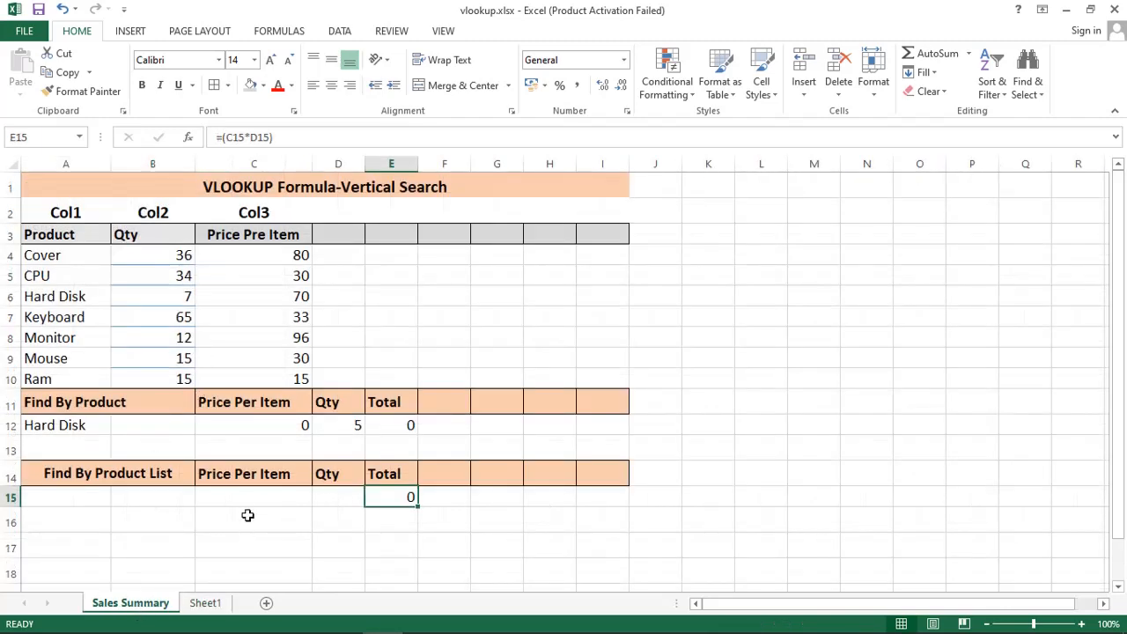
{"action": "left_click", "coordinate": [275, 494]}
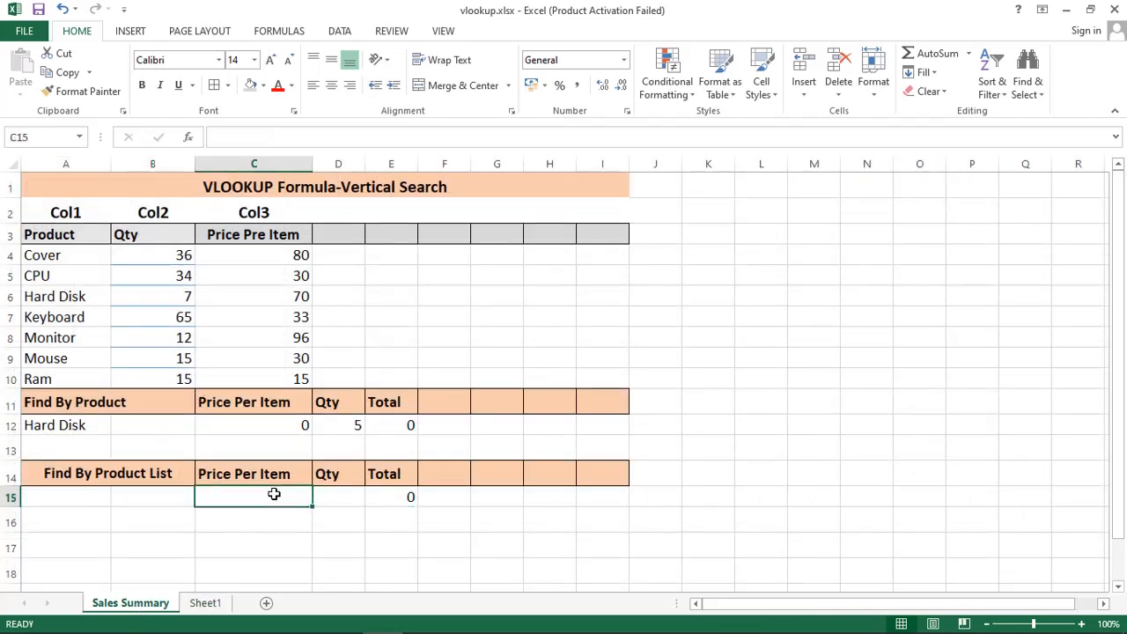
{"action": "type", "text": "=V"}
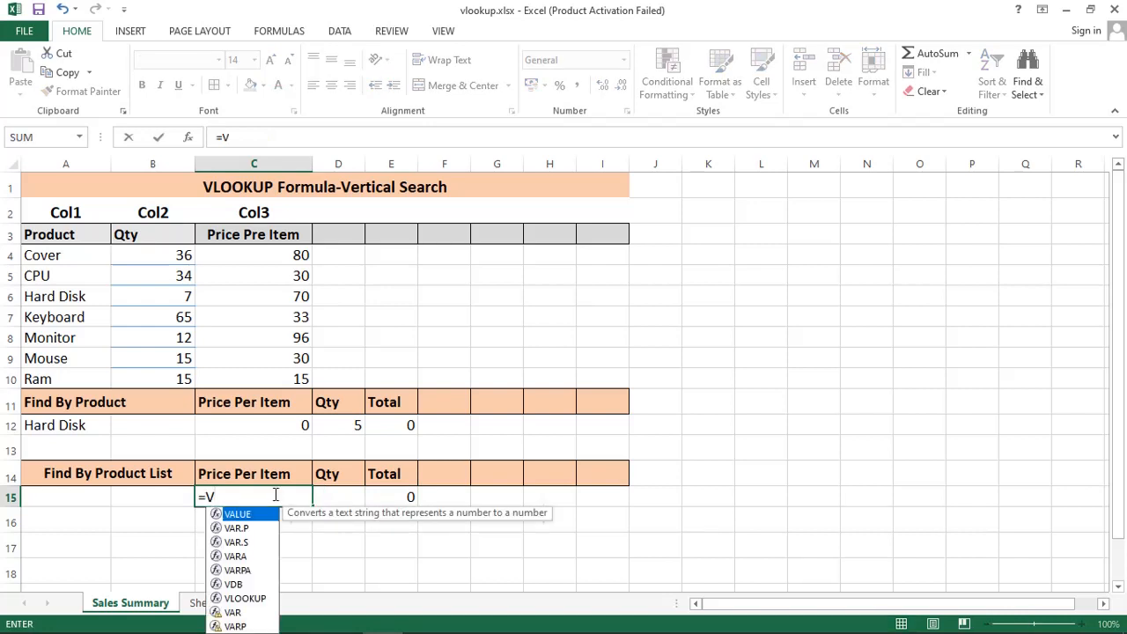
{"action": "left_click", "coordinate": [260, 599]}
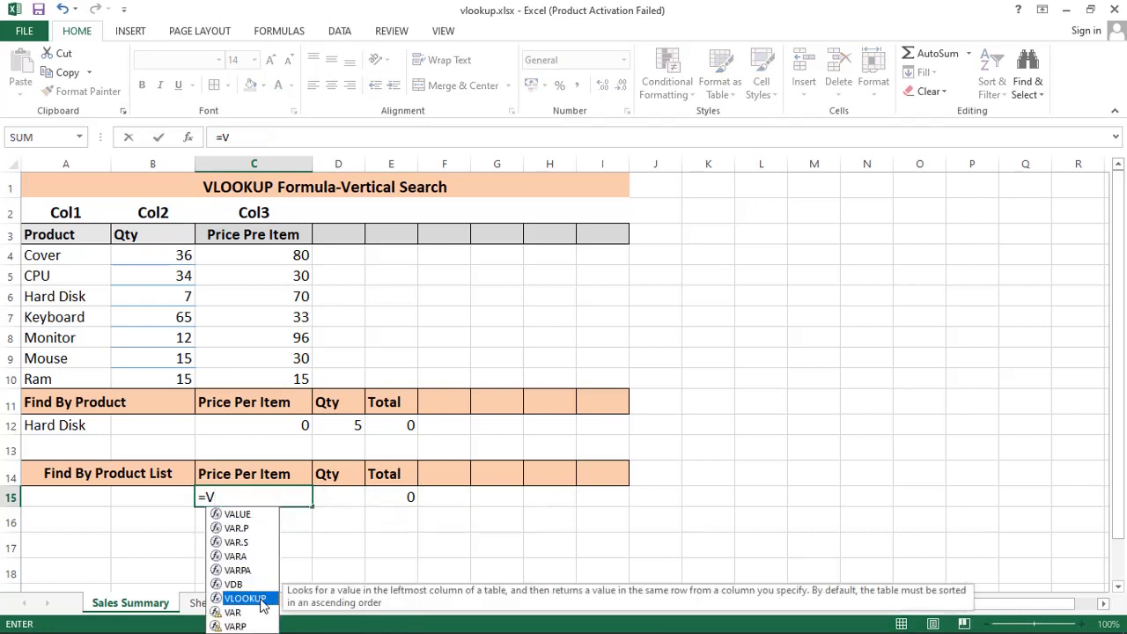
{"action": "double_click", "coordinate": [260, 600]}
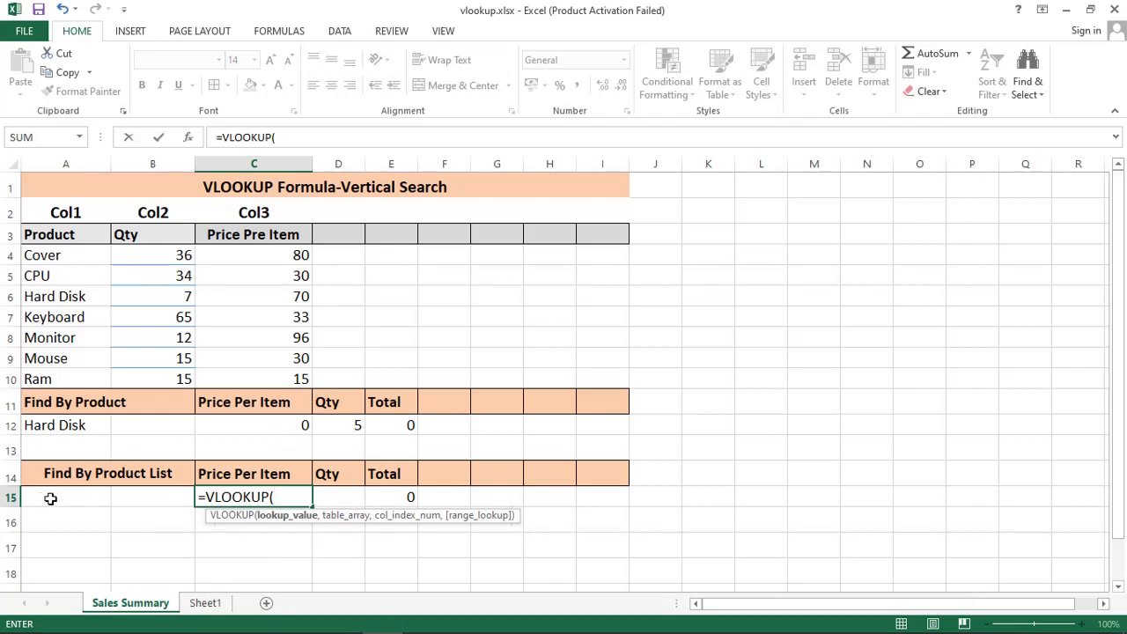
{"action": "left_click", "coordinate": [295, 141]}
{"action": "type", "text": "a15,"}
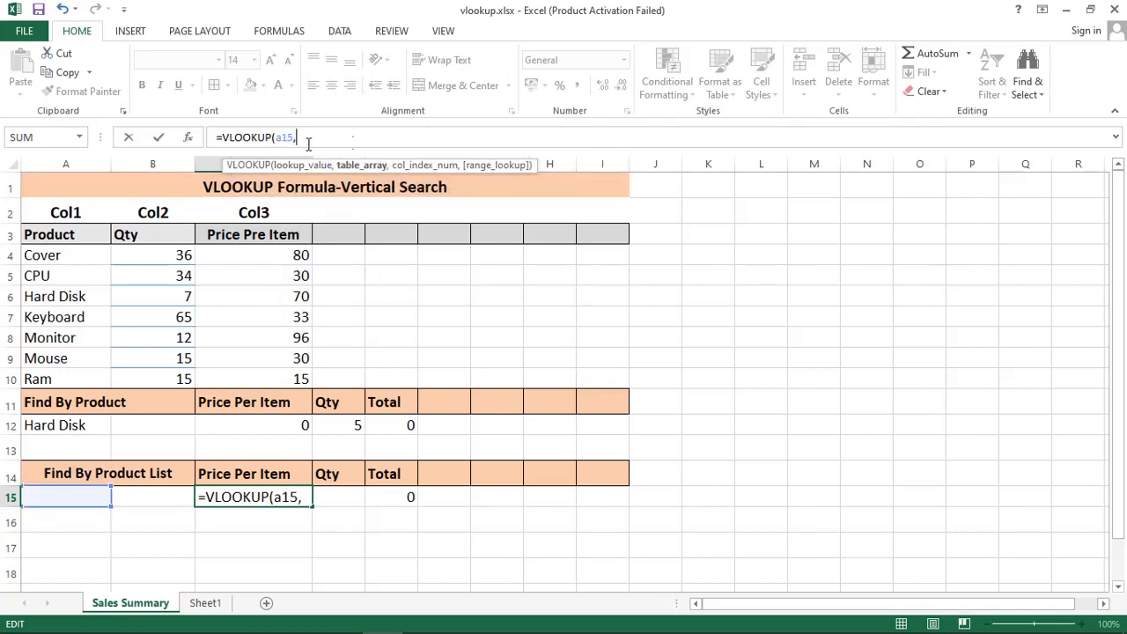
- Complete the C15 lookup with Sheet1!A2:C5 as the table array and 3 as the column index
{"action": "left_click", "coordinate": [227, 605]}
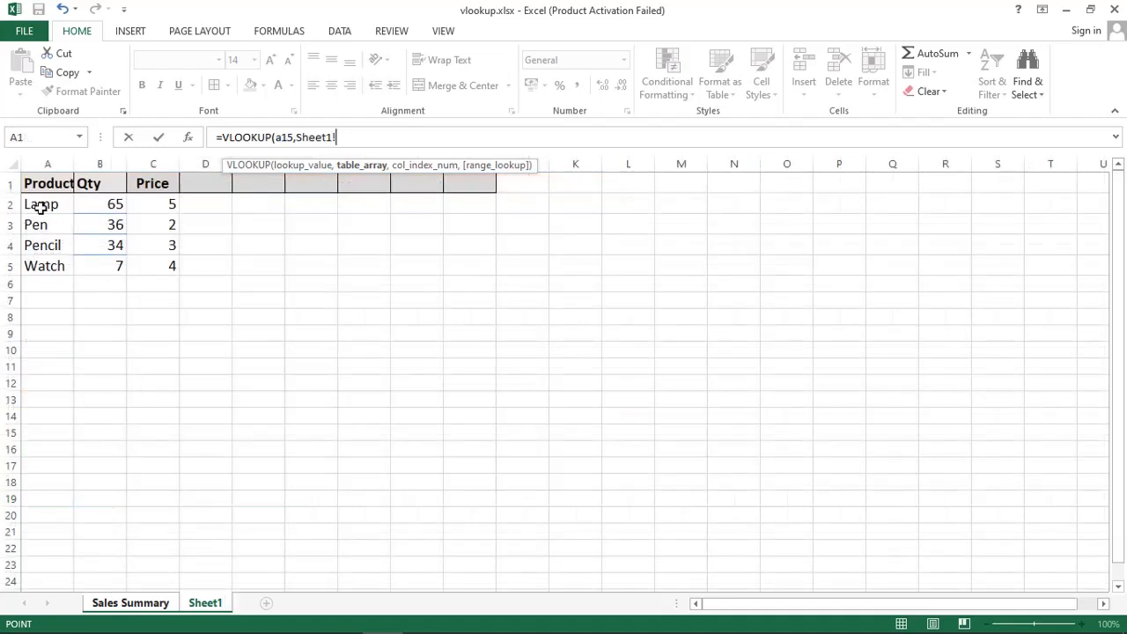
{"action": "left_click_drag", "start_coordinate": [42, 205], "coordinate": [176, 269]}
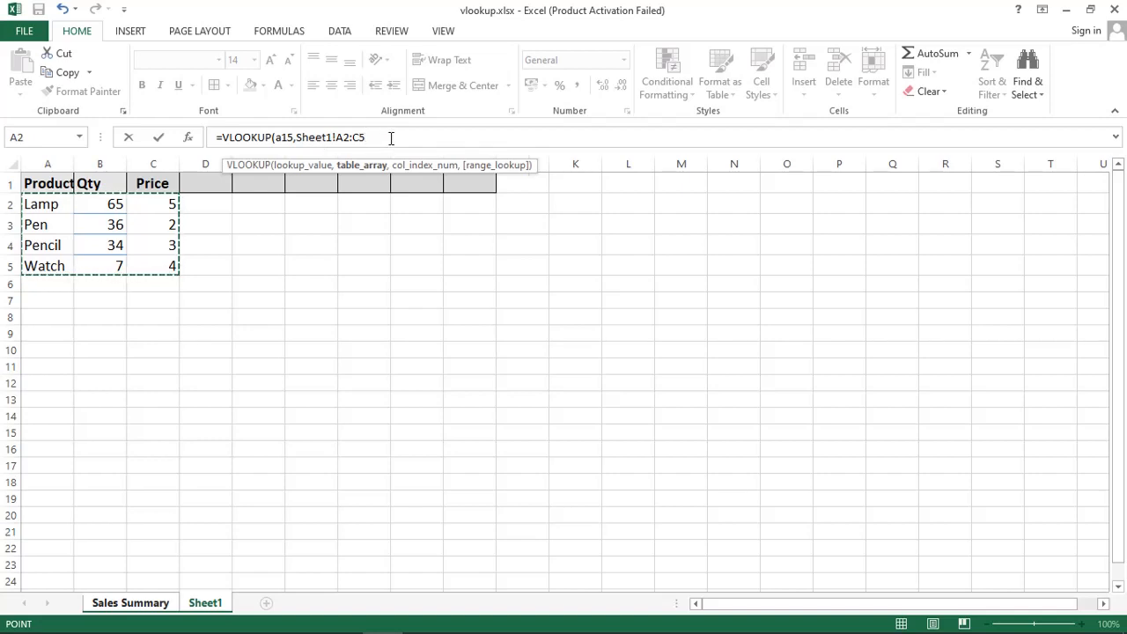
{"action": "type", "text": ","}
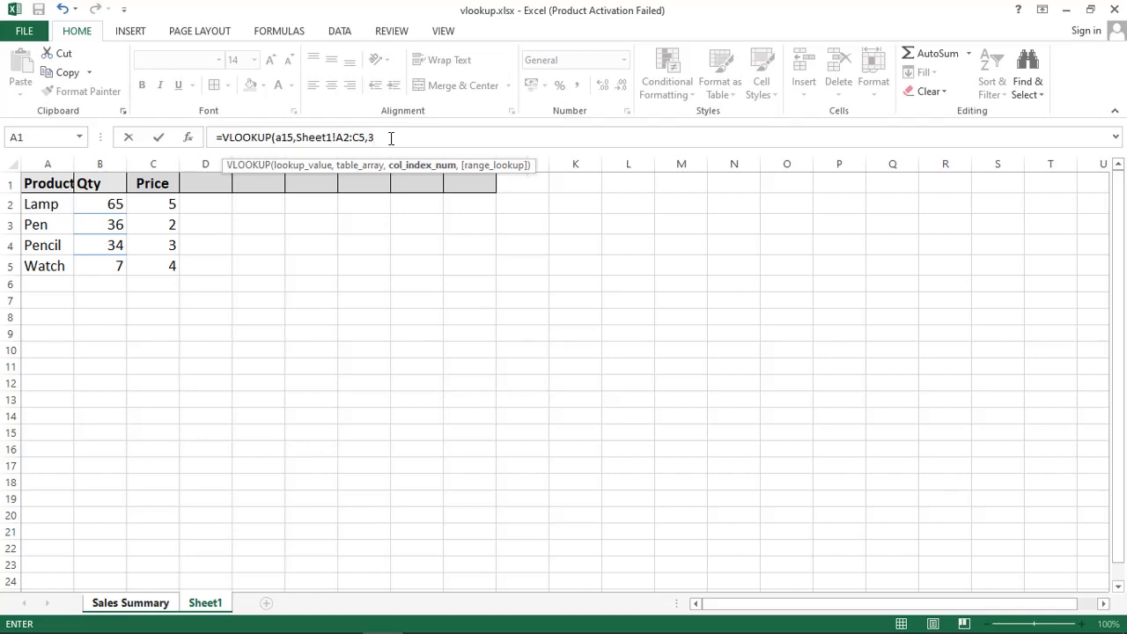
{"action": "type", "text": "3)"}
{"action": "key", "text": "Return"}
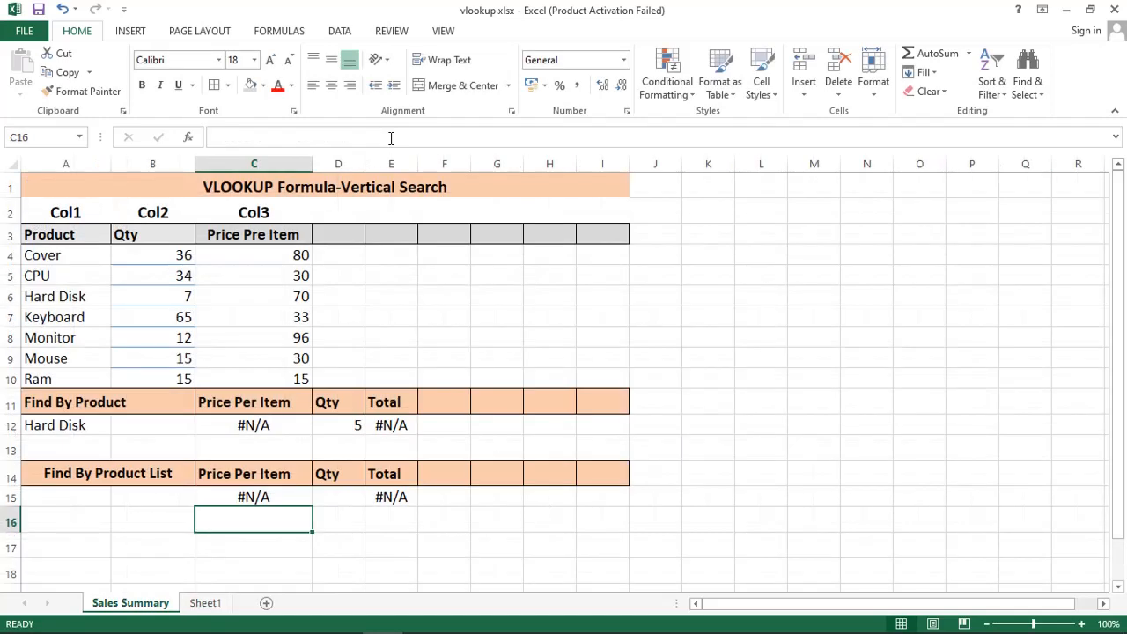
- Enter 5 as the quantity in D15 and Lamp as the product in A15
{"action": "left_click", "coordinate": [339, 501]}
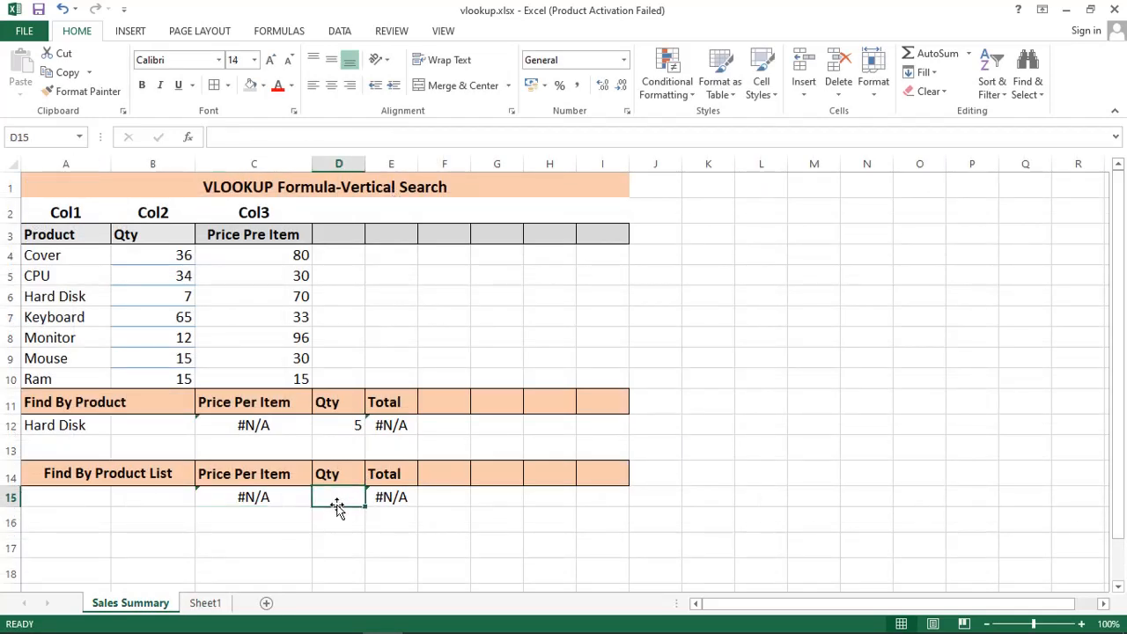
{"action": "type", "text": "5"}
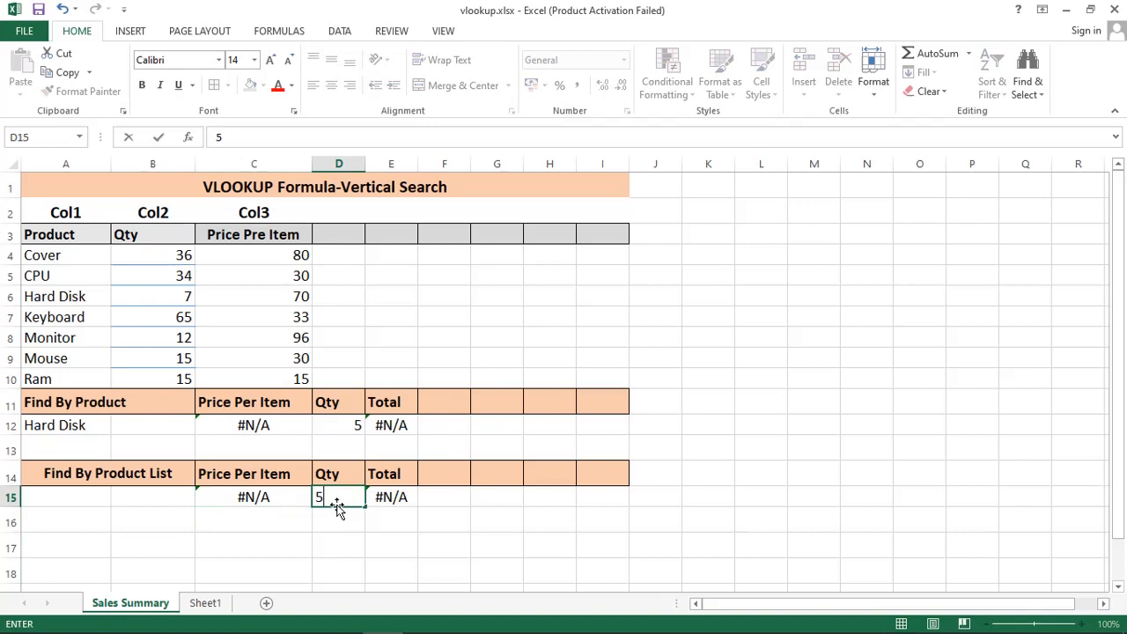
{"action": "left_click", "coordinate": [392, 502]}
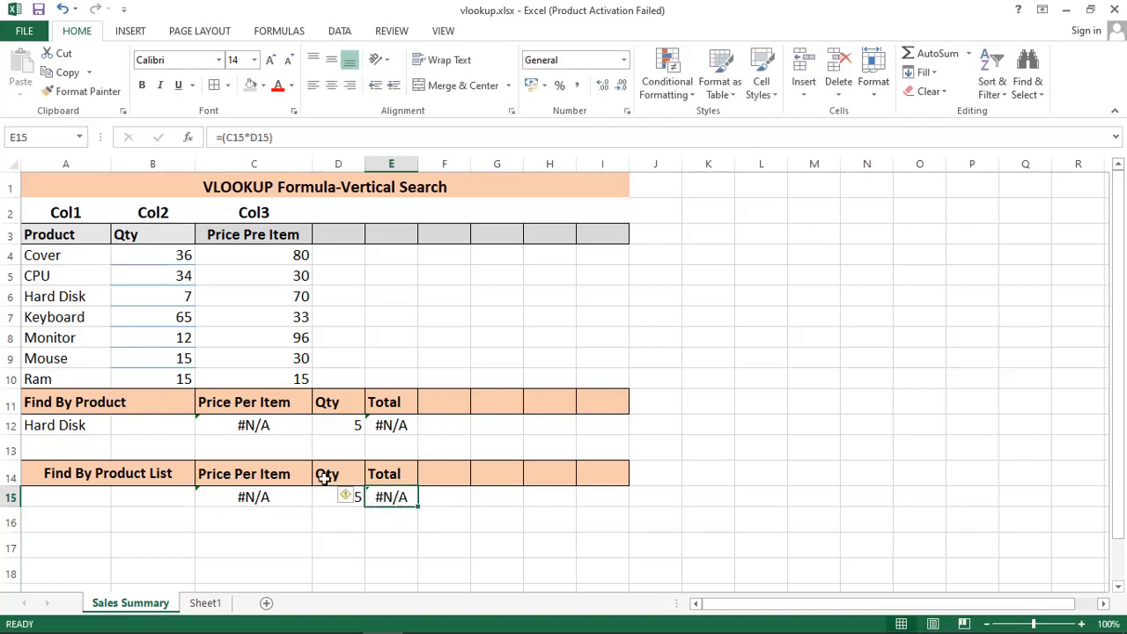
{"action": "left_click", "coordinate": [81, 500]}
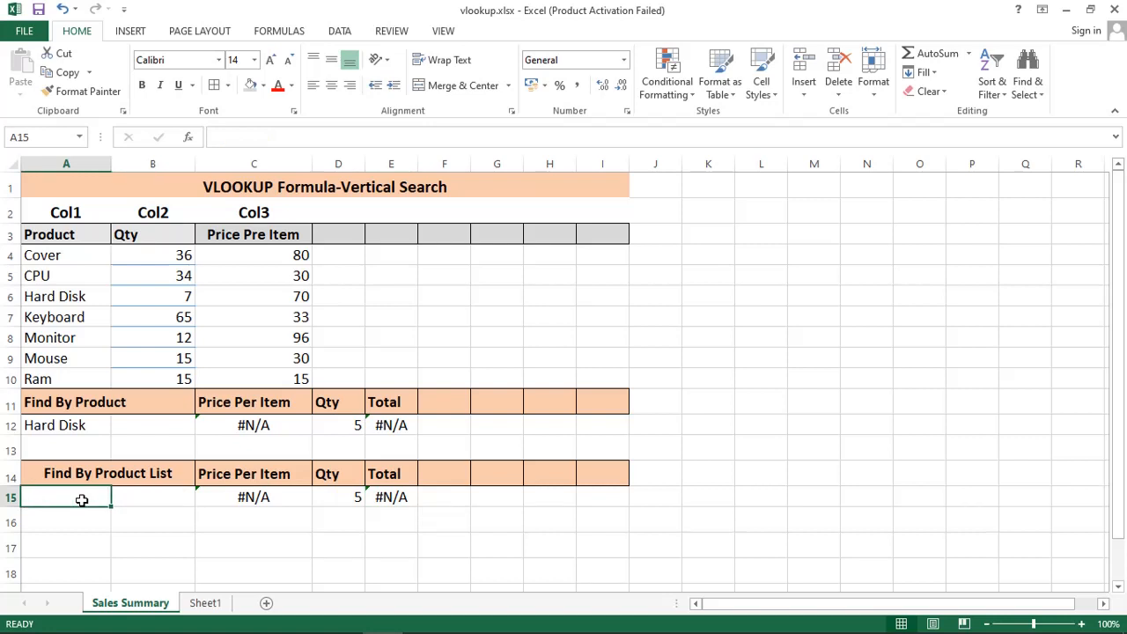
{"action": "type", "text": "Lamp"}
{"action": "key", "text": "Return"}
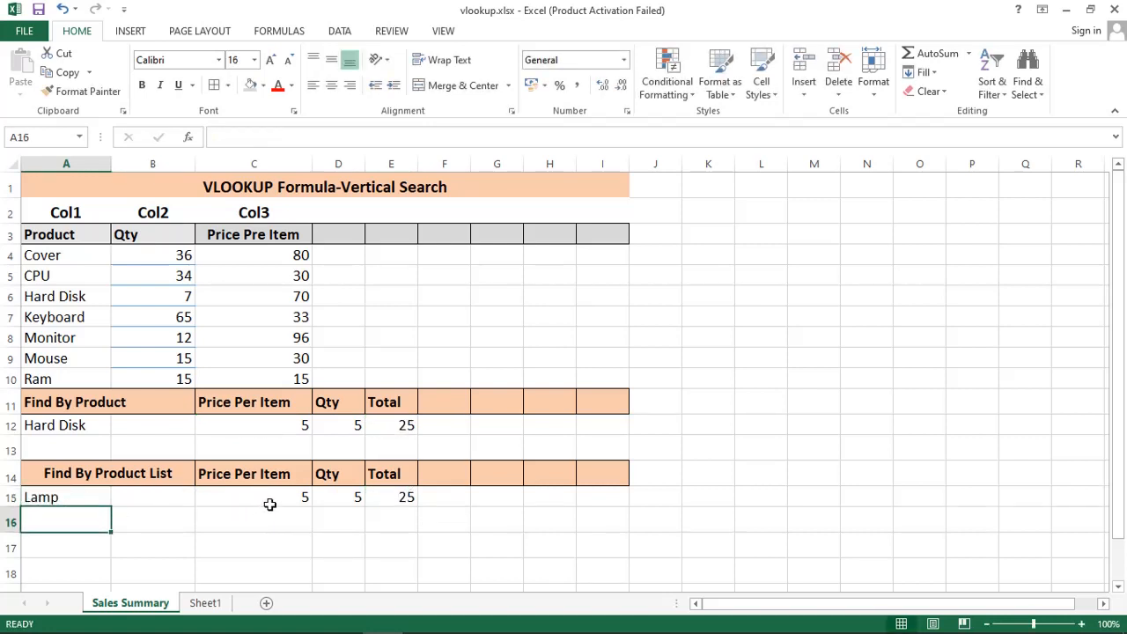
- Check the prices in the Sheet1 product table, and change the product in A15 of Sales Summary to Watch
{"action": "left_click", "coordinate": [217, 607]}
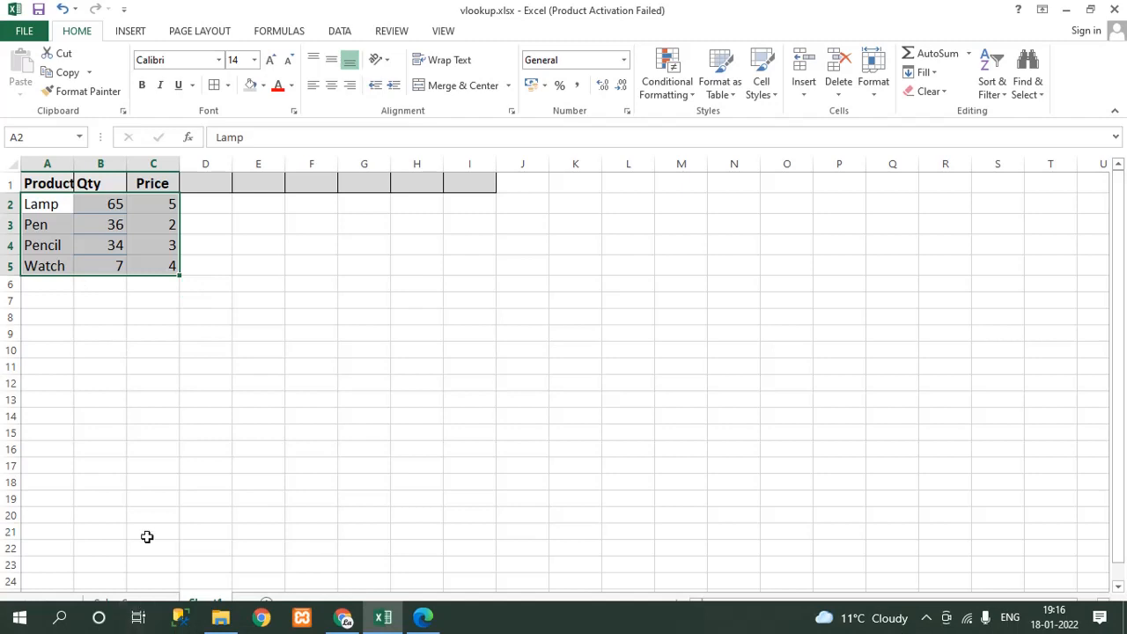
{"action": "left_click", "coordinate": [147, 608]}
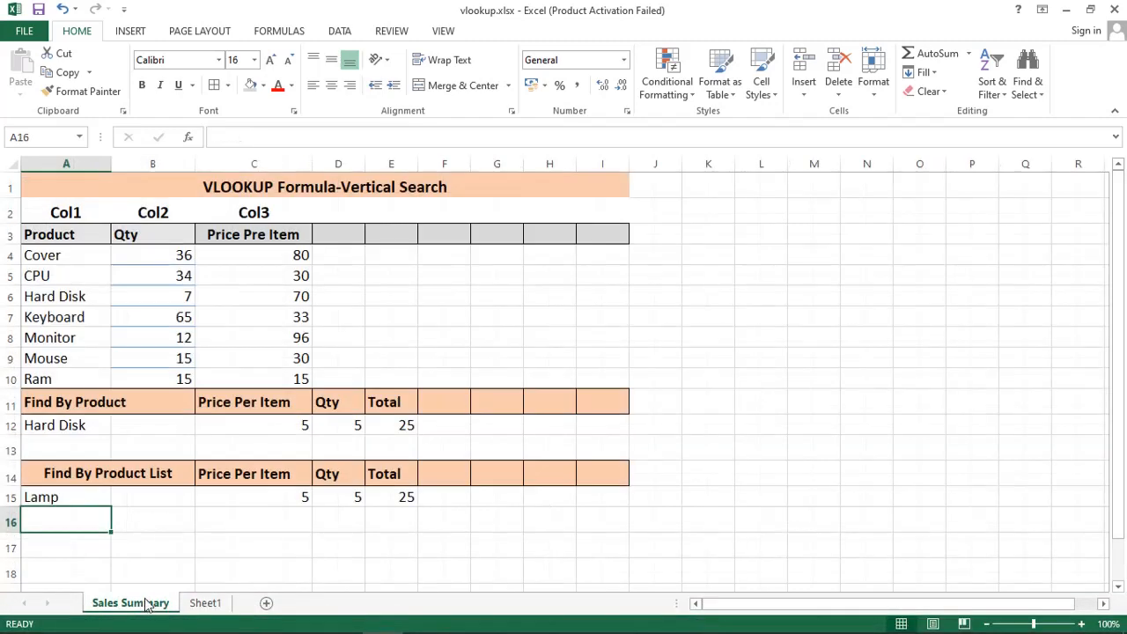
{"action": "left_click", "coordinate": [54, 498]}
{"action": "type", "text": "Watch"}
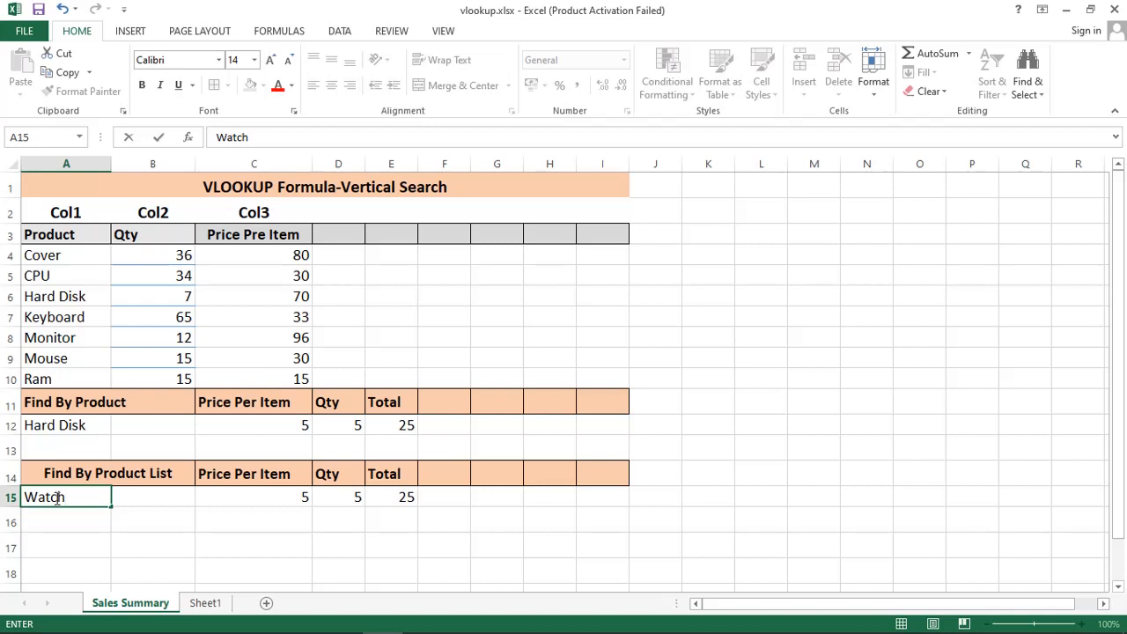
{"action": "key", "text": "Return"}
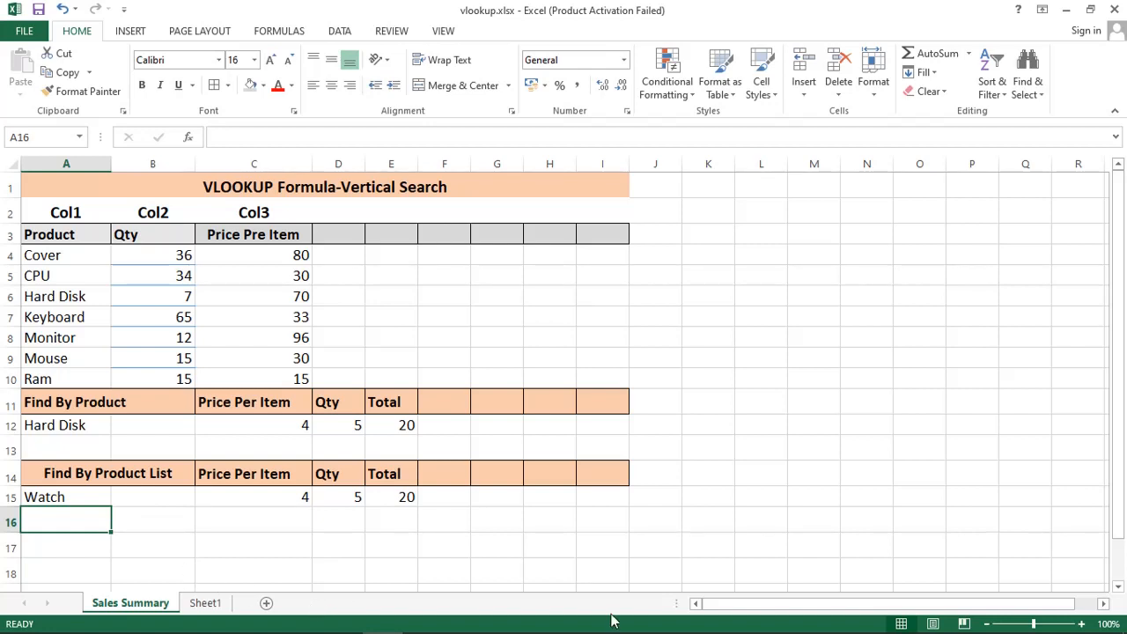
{"action": "left_click", "coordinate": [927, 617]}
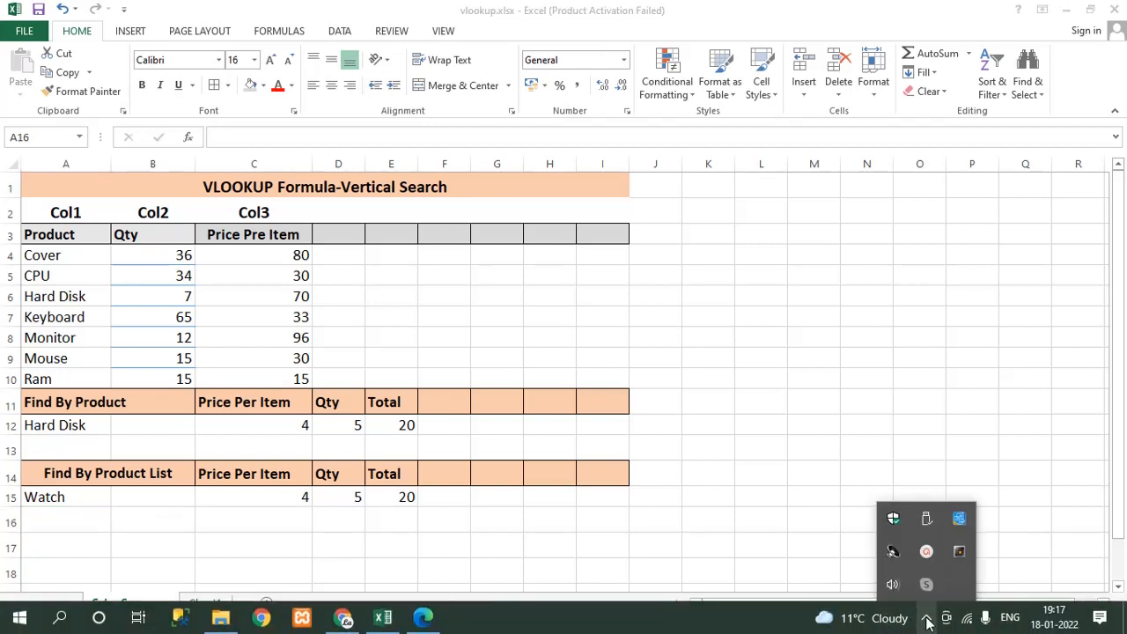
{"action": "left_click", "coordinate": [926, 552]}
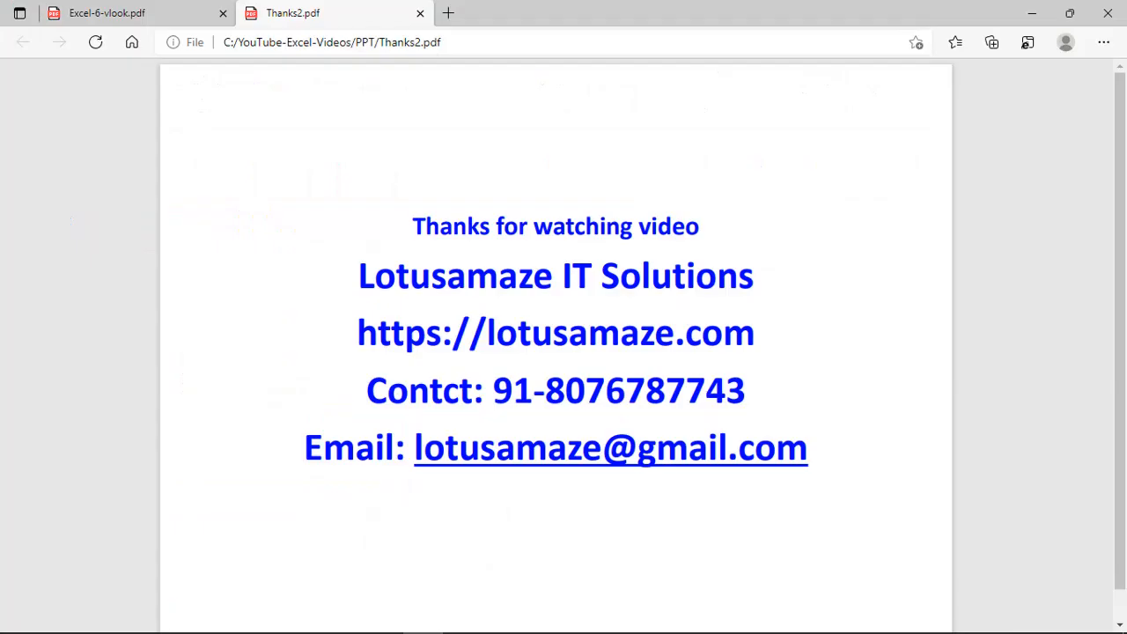